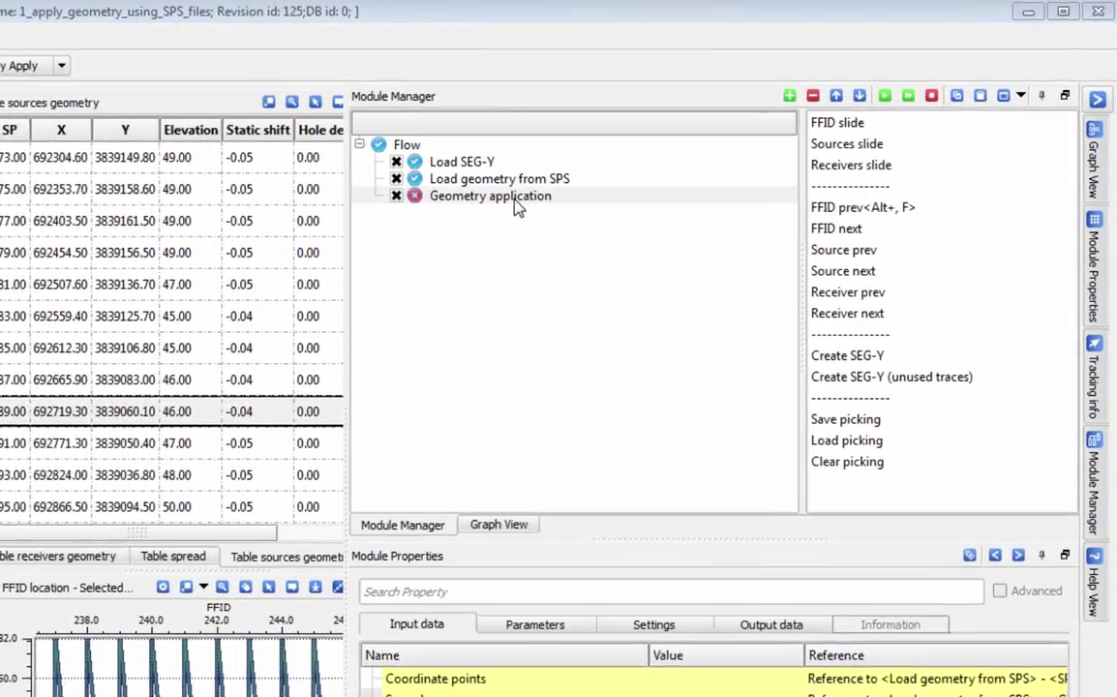
# Step: Review the Geometry application module's input references for Coordinate points and SEG-Y handle, accepting each unchanged
pyautogui.click(739, 124)
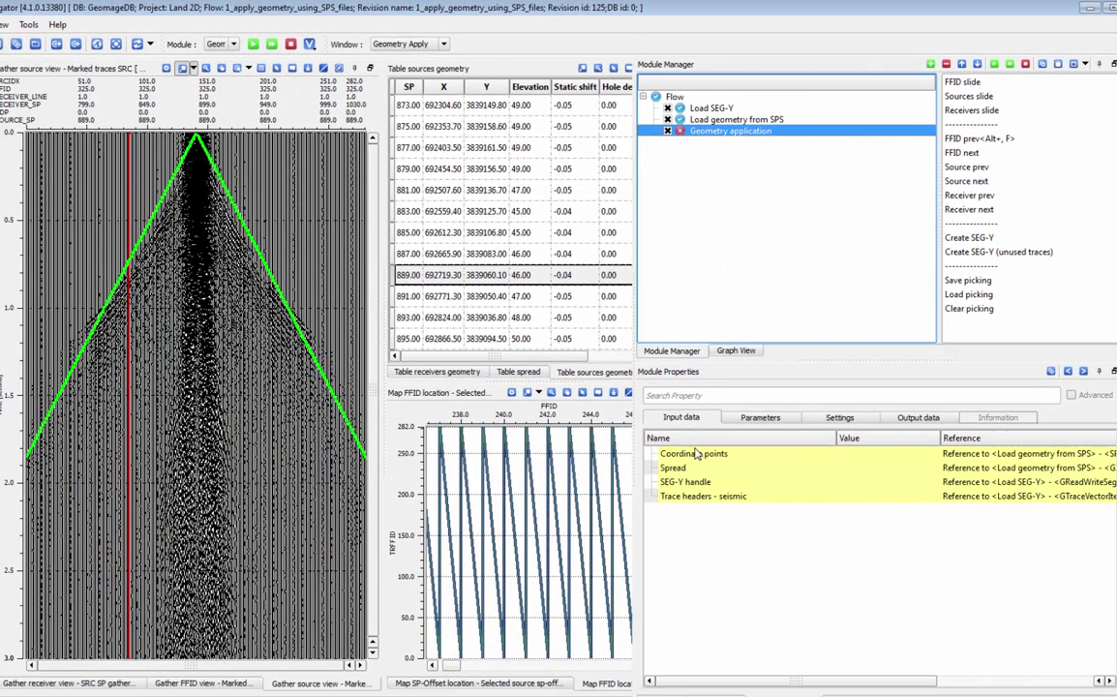
pyautogui.click(693, 455)
pyautogui.doubleClick(693, 455)
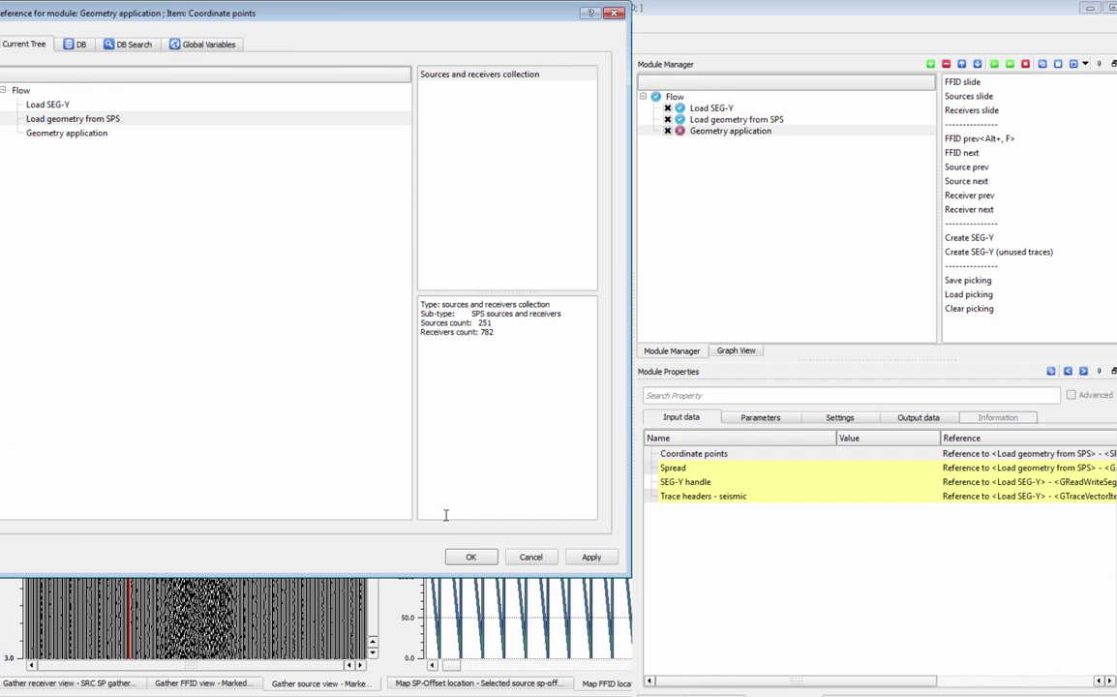
pyautogui.click(472, 557)
pyautogui.doubleClick(685, 482)
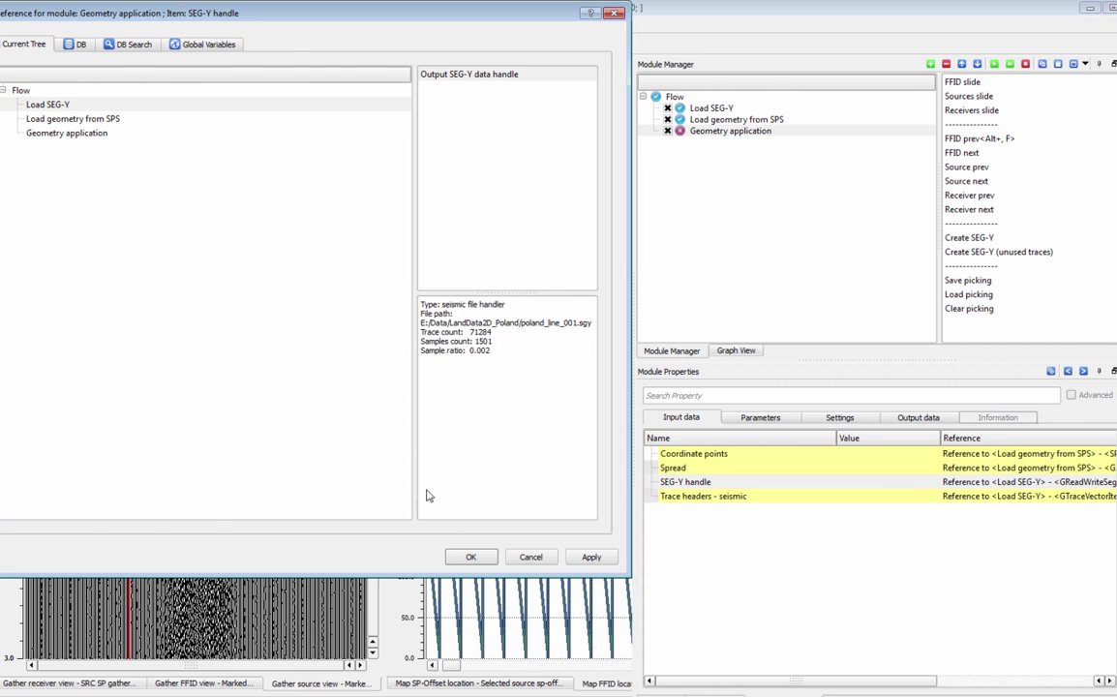
pyautogui.click(470, 556)
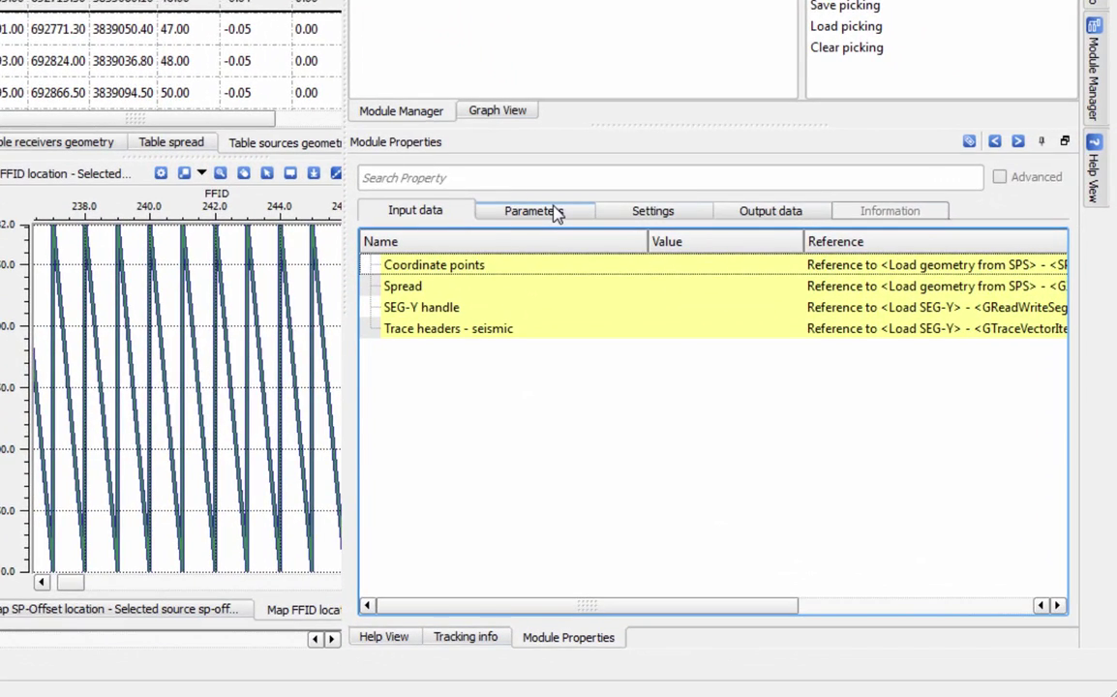
# Step: Display the Geometry application module's parameters and expand the Tracking group
pyautogui.click(556, 214)
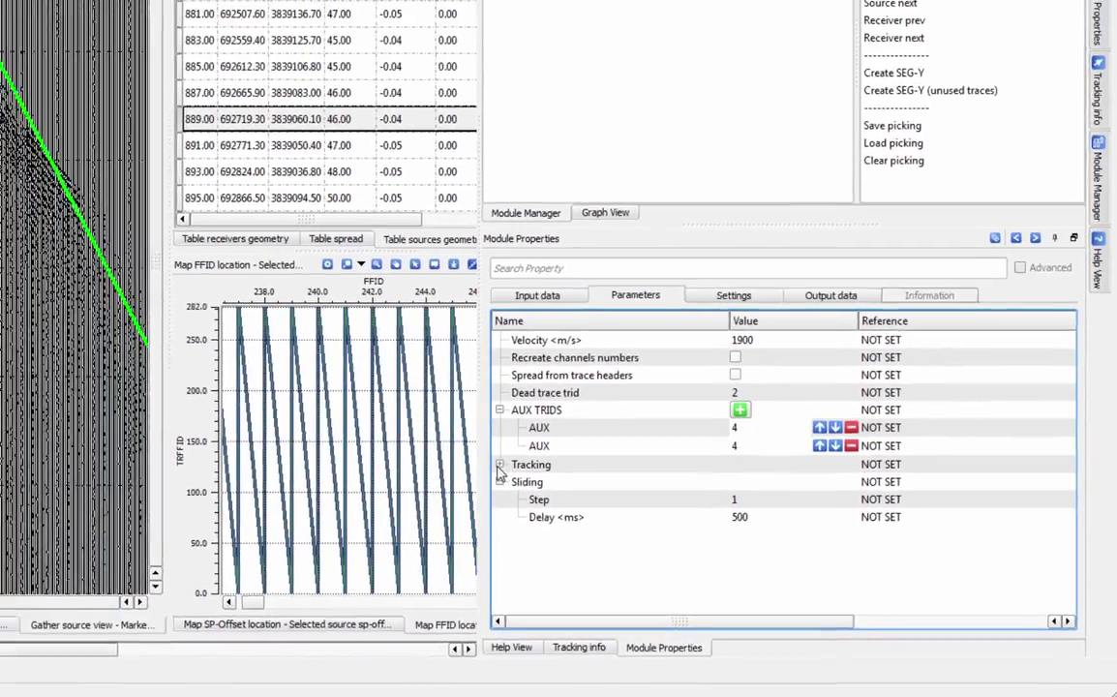
pyautogui.click(500, 466)
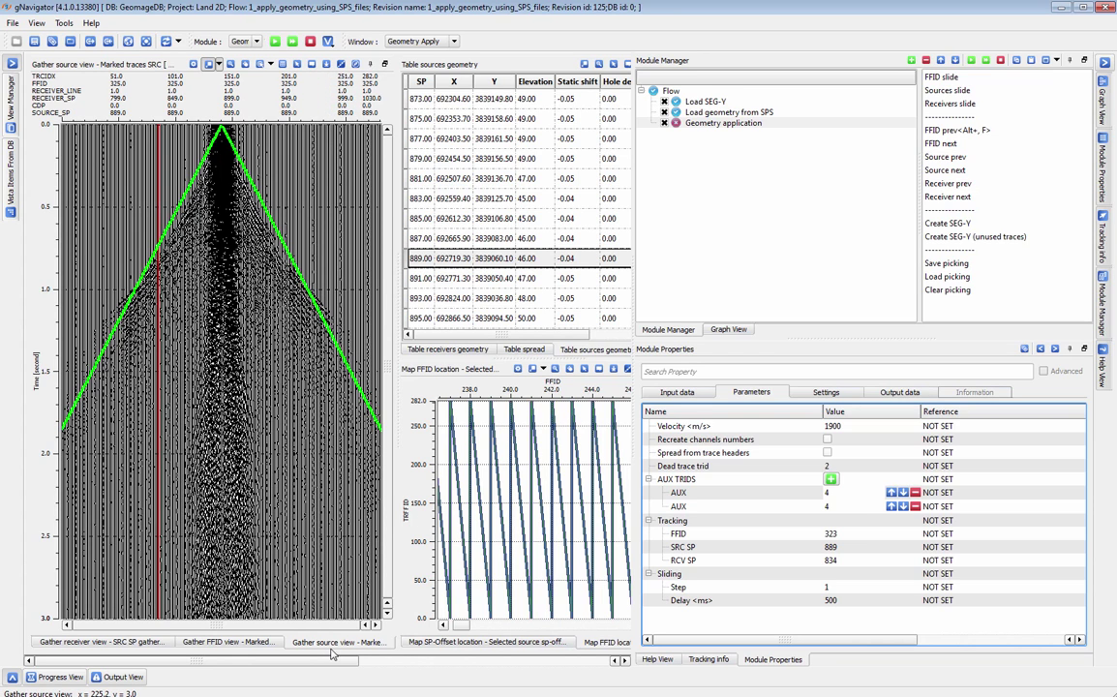
# Step: View the receiver and FFID gathers, run the FFID slide with the module side area hidden, and stop it
pyautogui.click(111, 643)
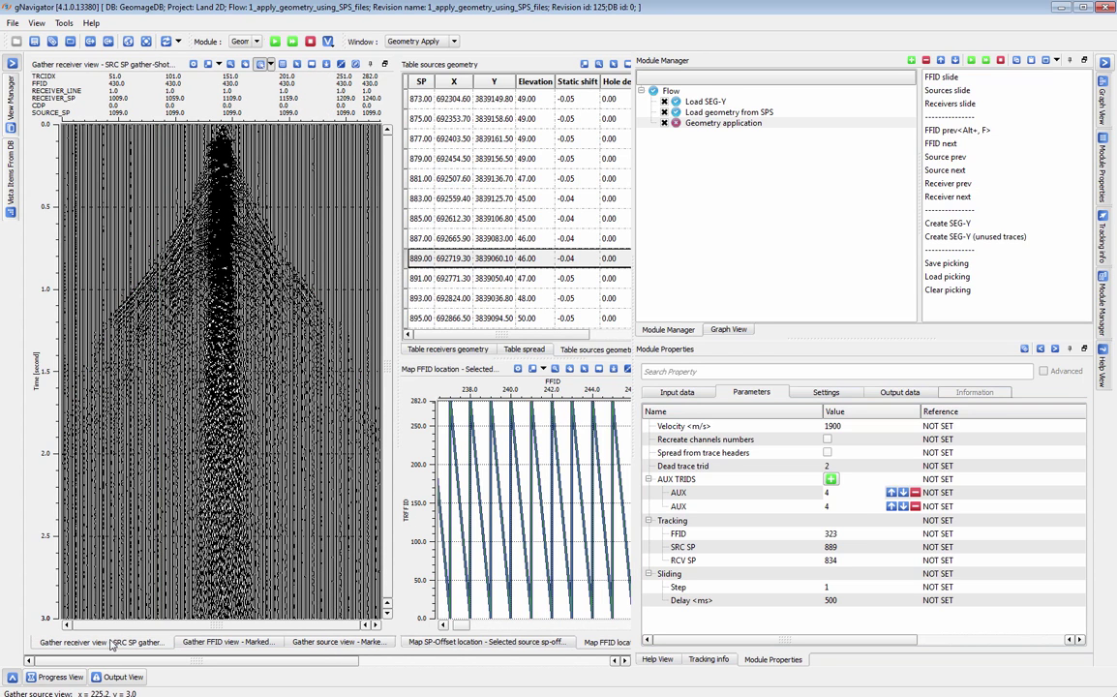
pyautogui.click(222, 645)
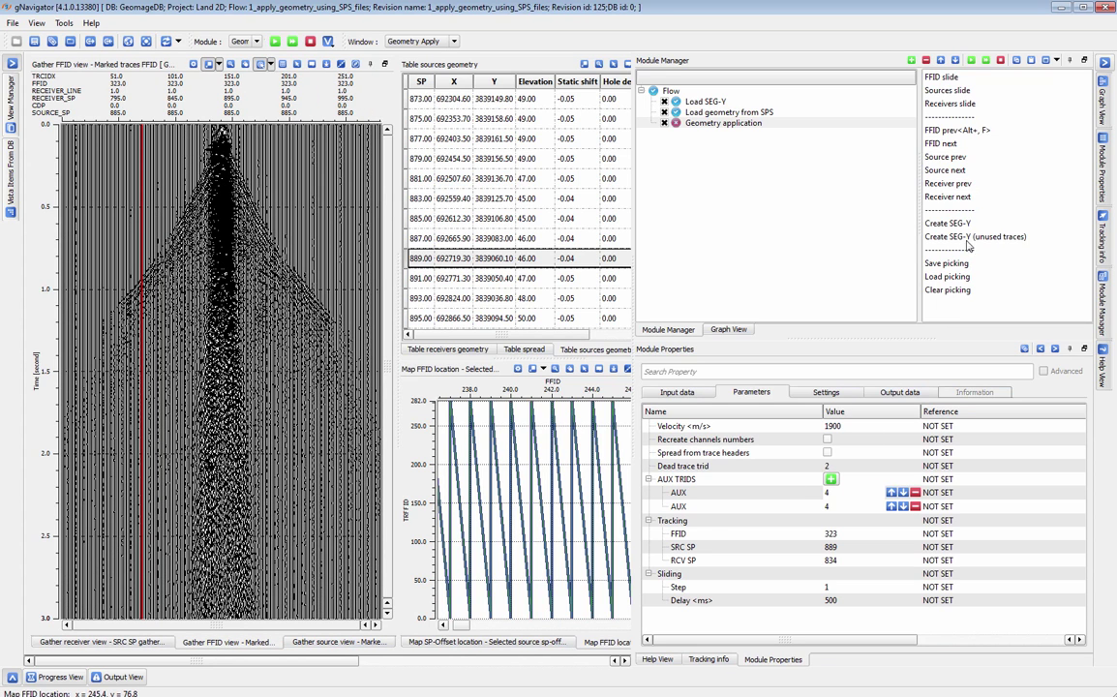
pyautogui.click(940, 78)
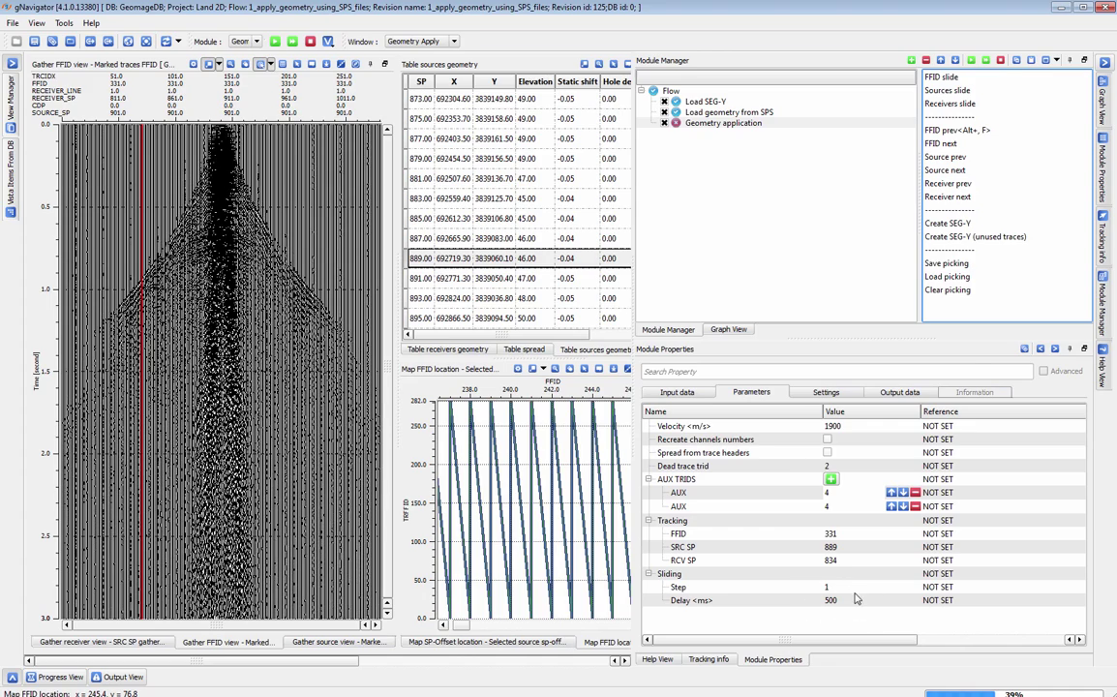
pyautogui.click(1104, 63)
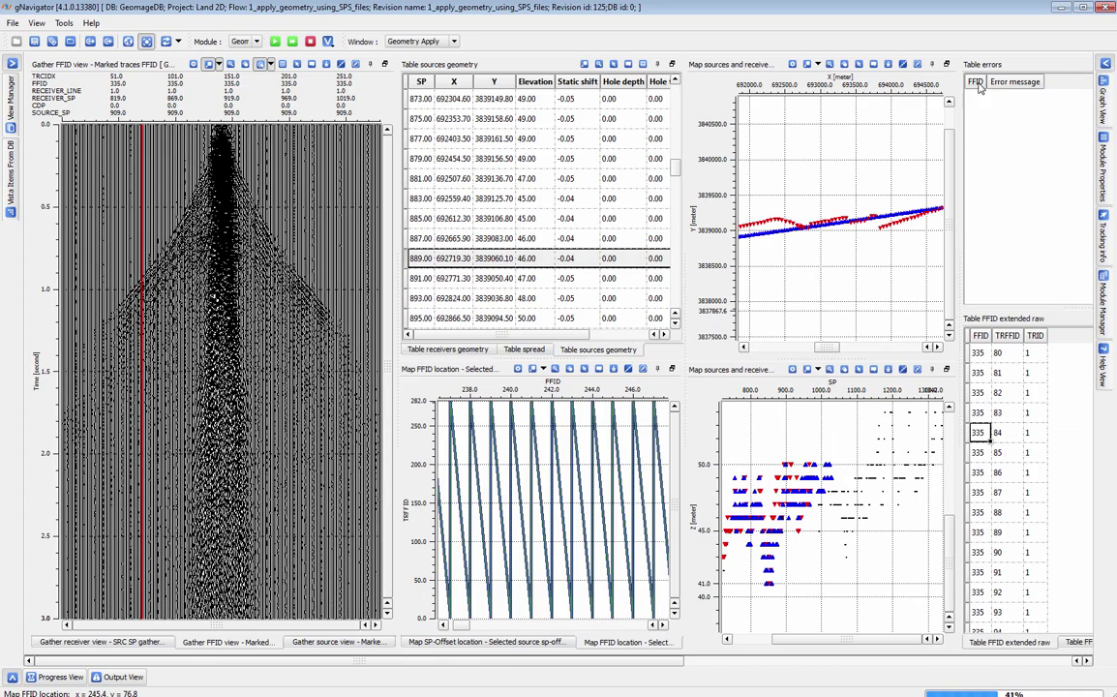
pyautogui.click(310, 43)
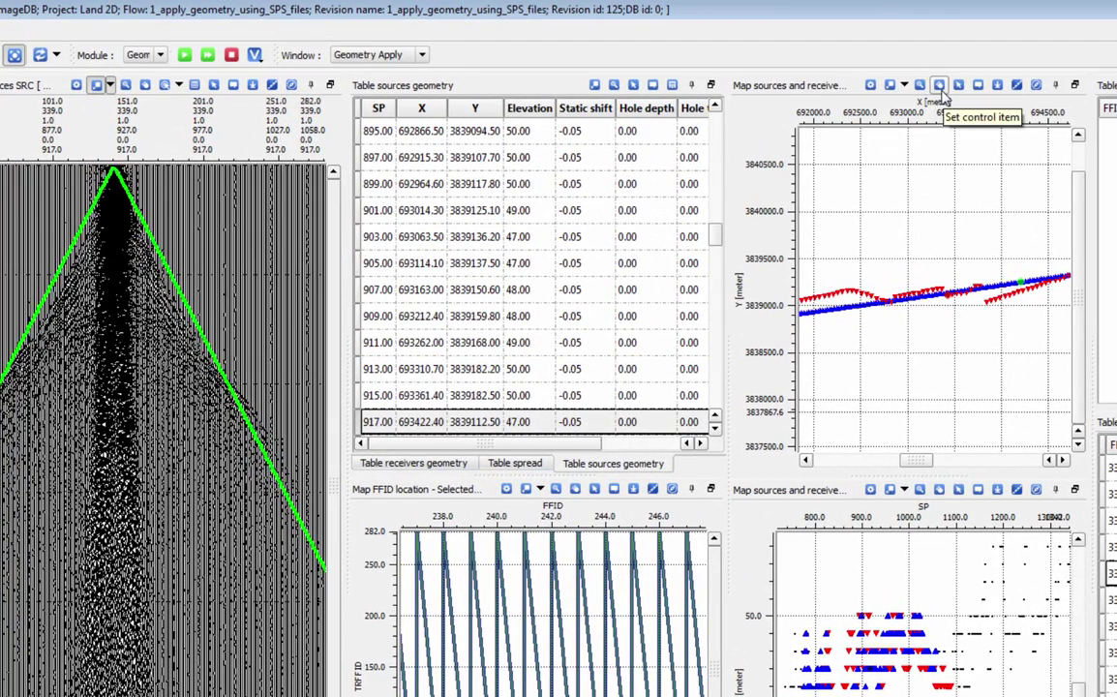
# Step: Activate a control item on the X-Y sources and receivers map and pick points along the line to view their gathers
pyautogui.click(910, 75)
pyautogui.click(999, 138)
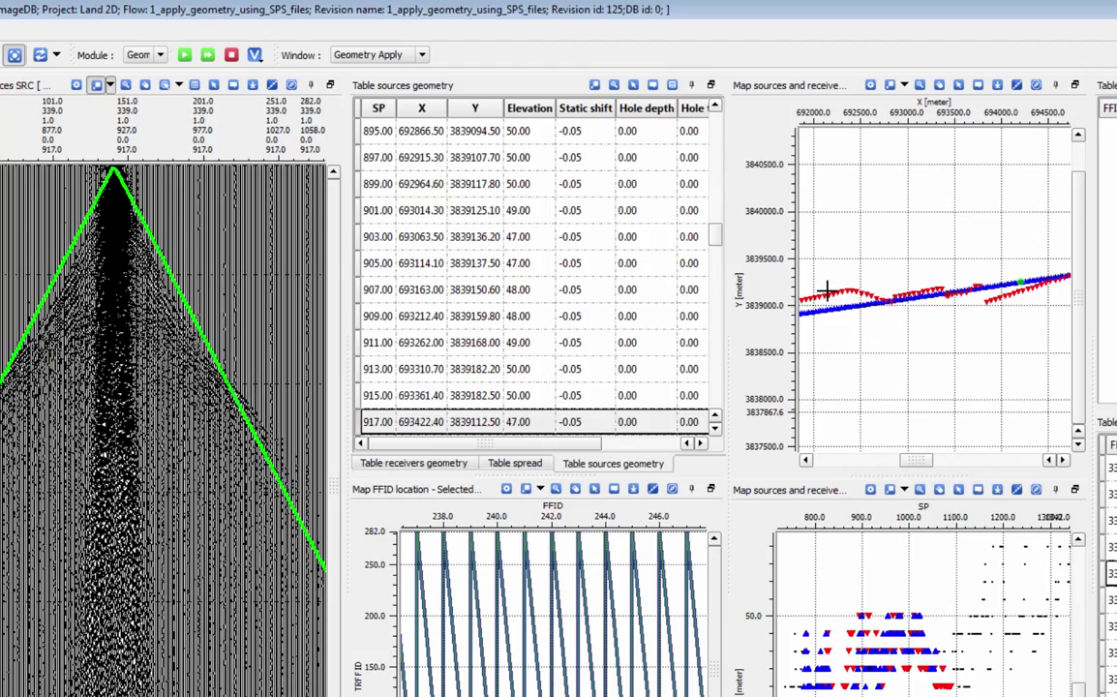
pyautogui.click(864, 293)
pyautogui.click(867, 291)
pyautogui.click(1021, 287)
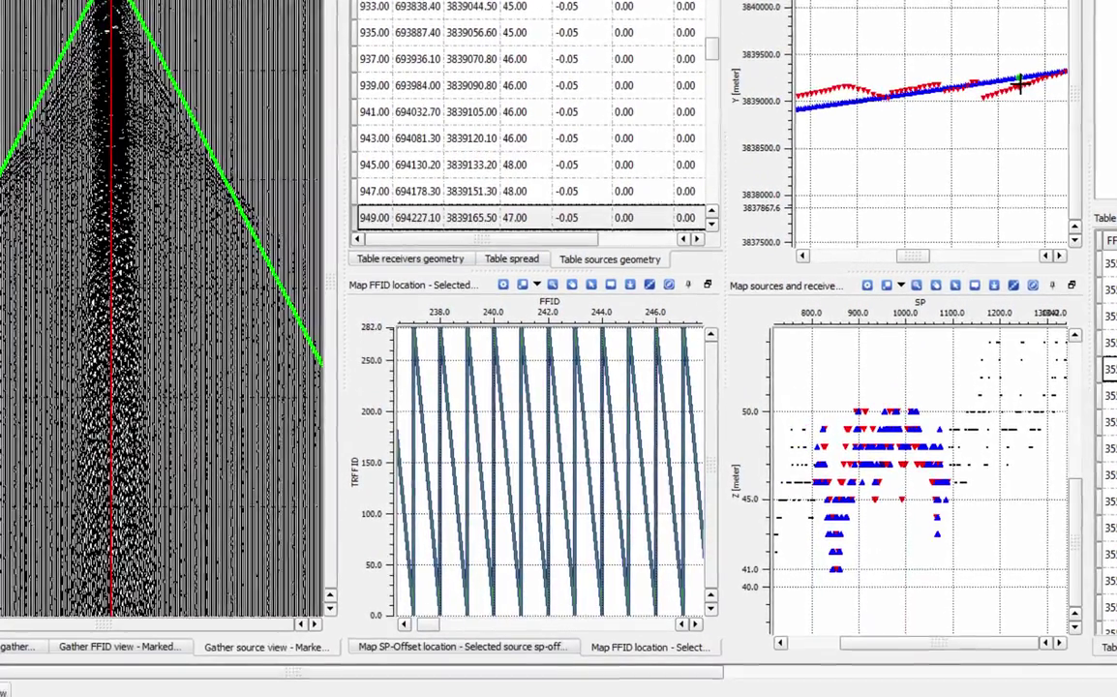
# Step: Use the control items on the SP-elevation sources and receivers map to pick different points and view their gathers and spreads
pyautogui.click(939, 489)
pyautogui.click(15, 624)
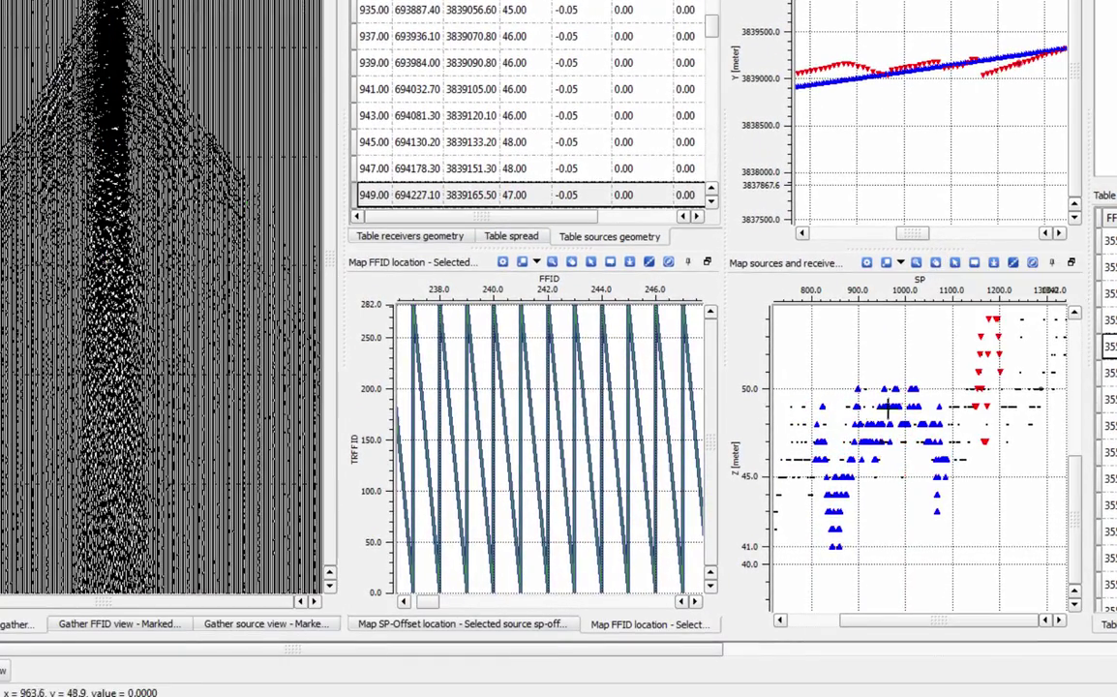
pyautogui.click(904, 410)
pyautogui.click(1008, 392)
pyautogui.click(826, 464)
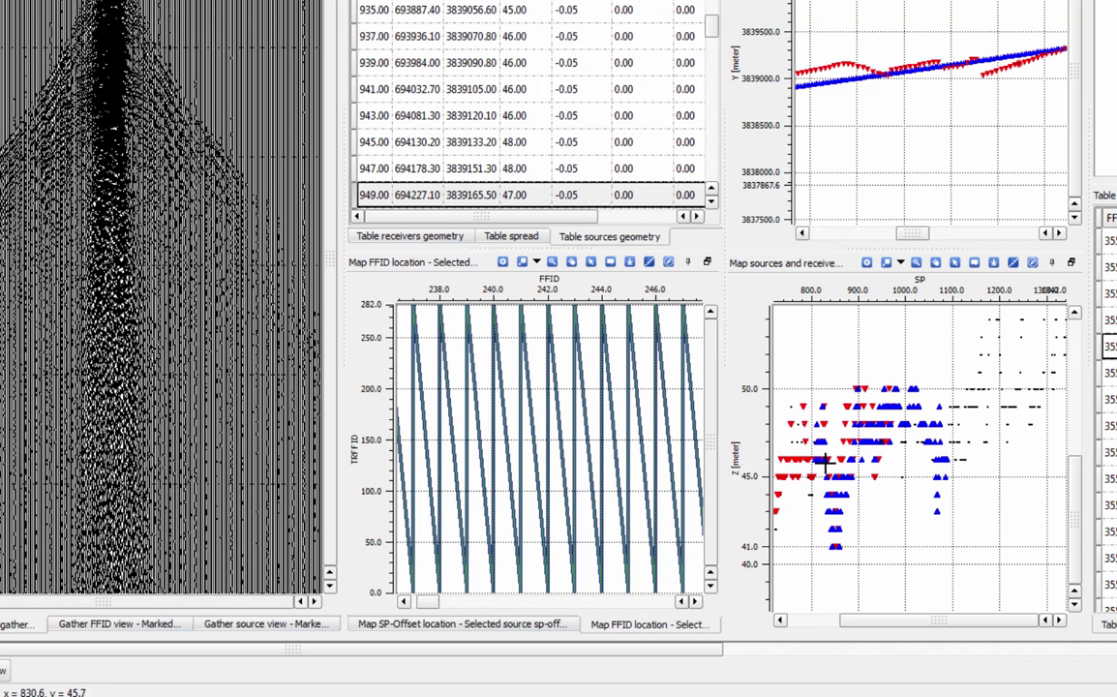
pyautogui.rightClick(940, 266)
pyautogui.click(948, 274)
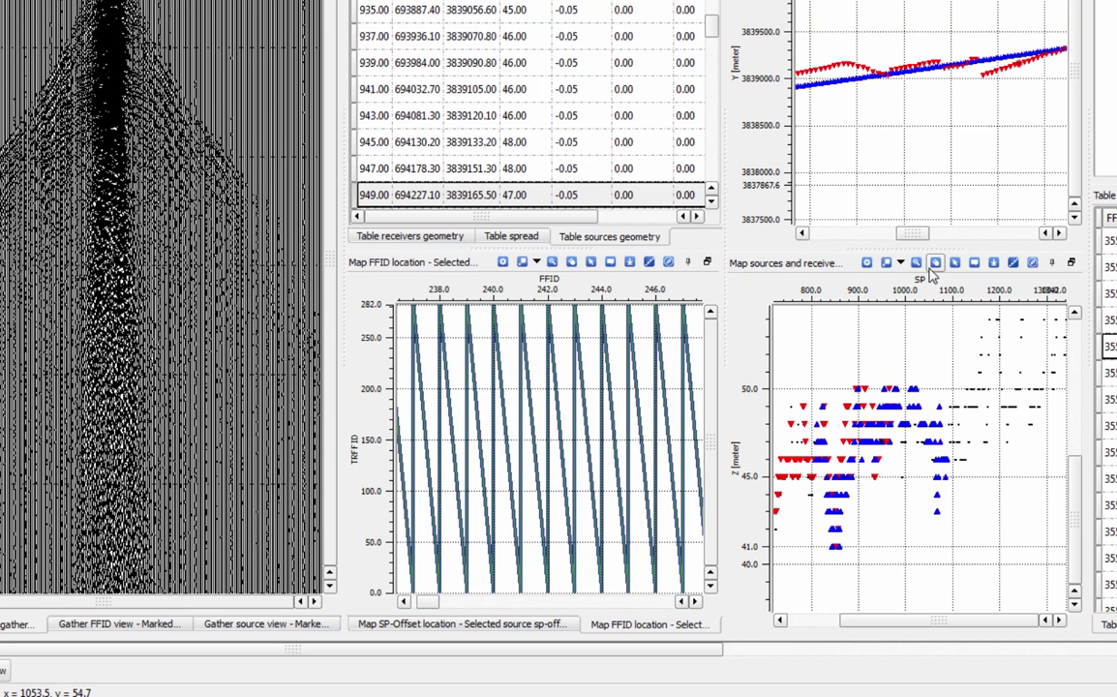
pyautogui.rightClick(936, 267)
pyautogui.click(951, 292)
pyautogui.click(940, 385)
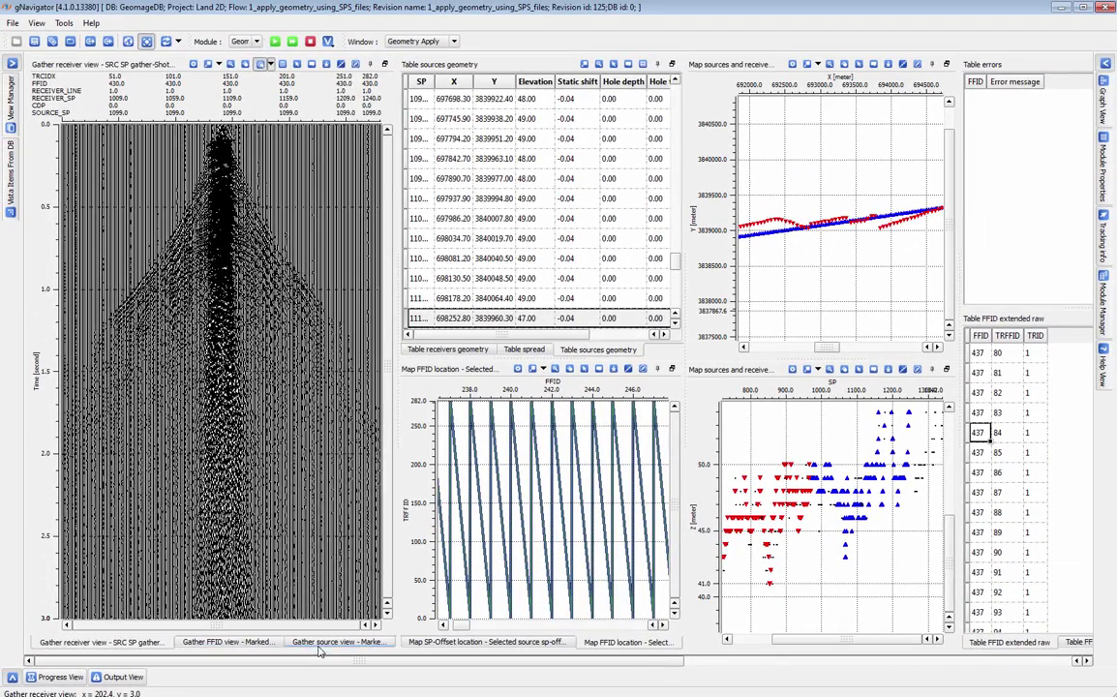
# Step: Show the source gather and inspect the changed points, killed receivers and killed sources tables
pyautogui.click(321, 643)
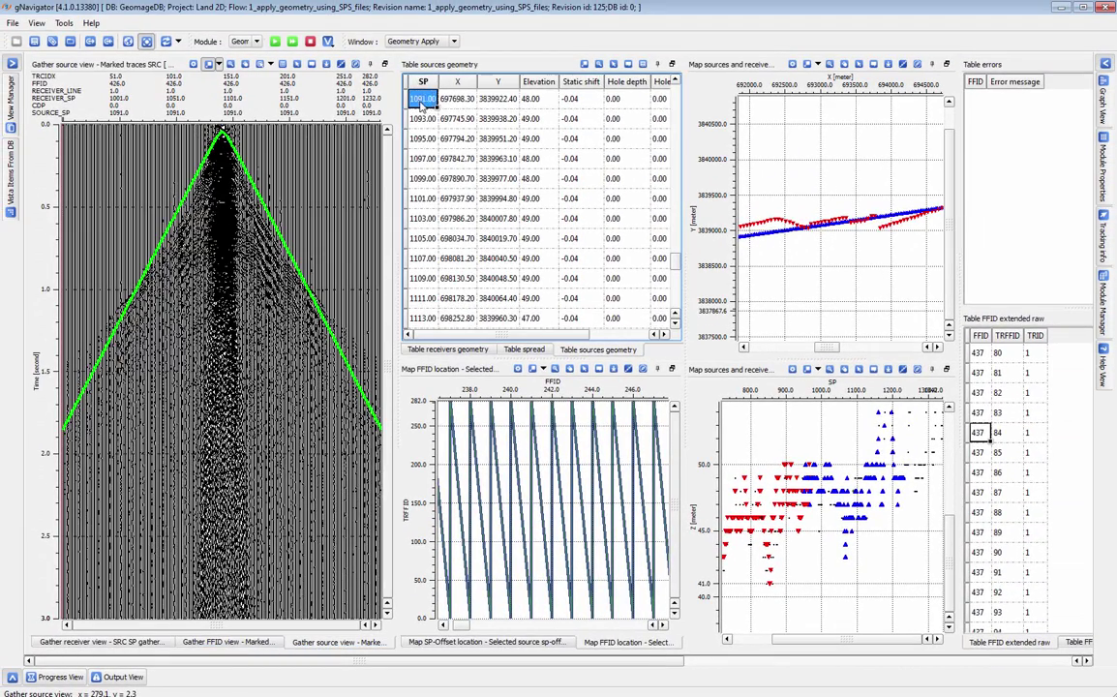
pyautogui.moveTo(371, 662); pyautogui.dragTo(629, 666)
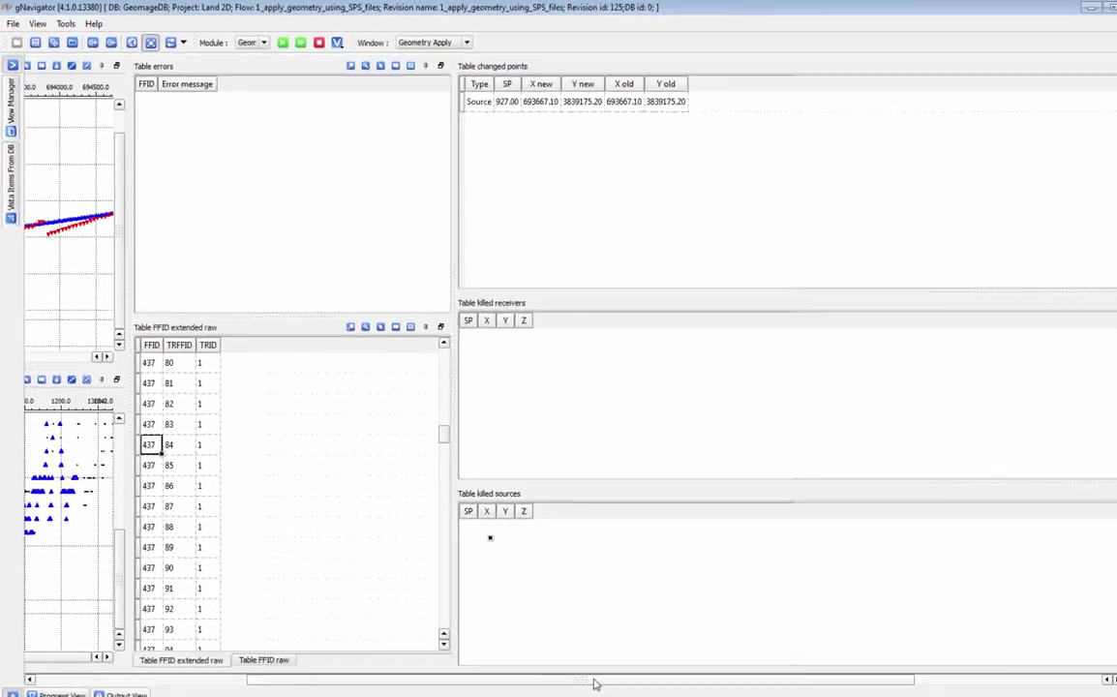
pyautogui.moveTo(596, 683); pyautogui.dragTo(321, 660)
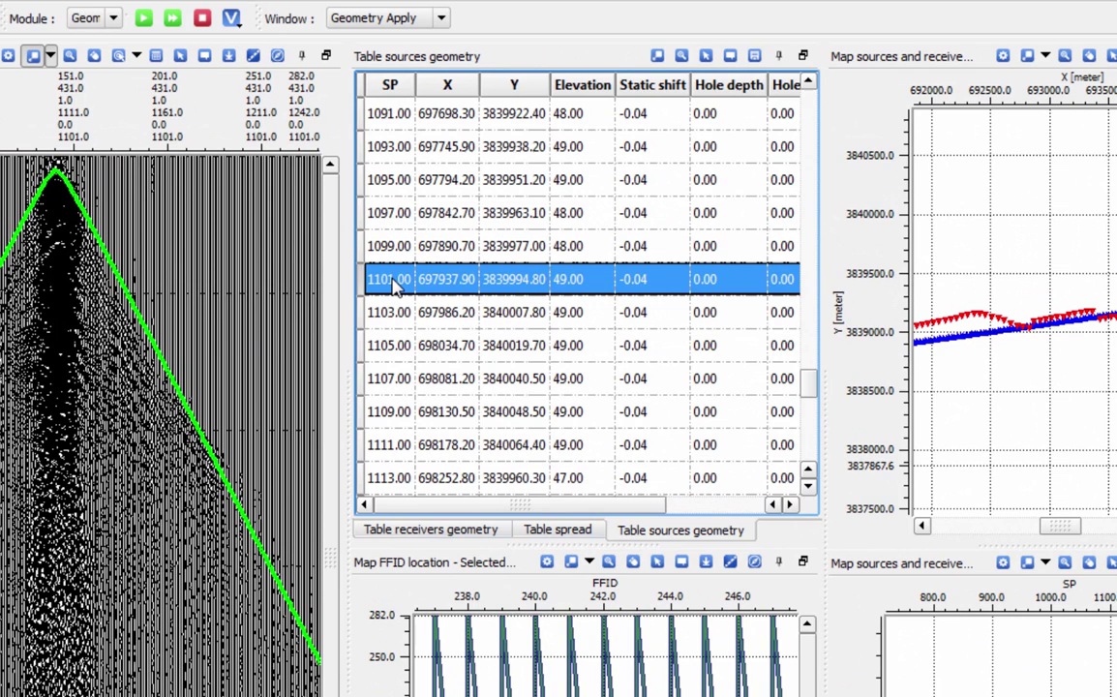
# Step: Kill the shot with SP 1101 in the sources geometry table
pyautogui.rightClick(393, 280)
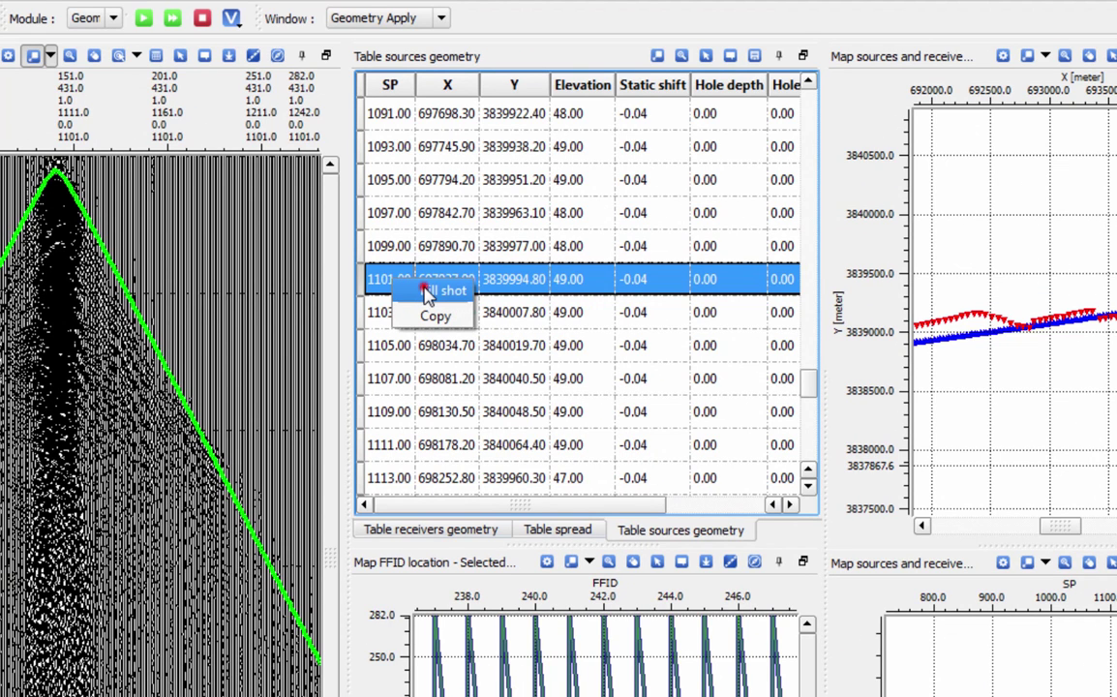
pyautogui.click(402, 568)
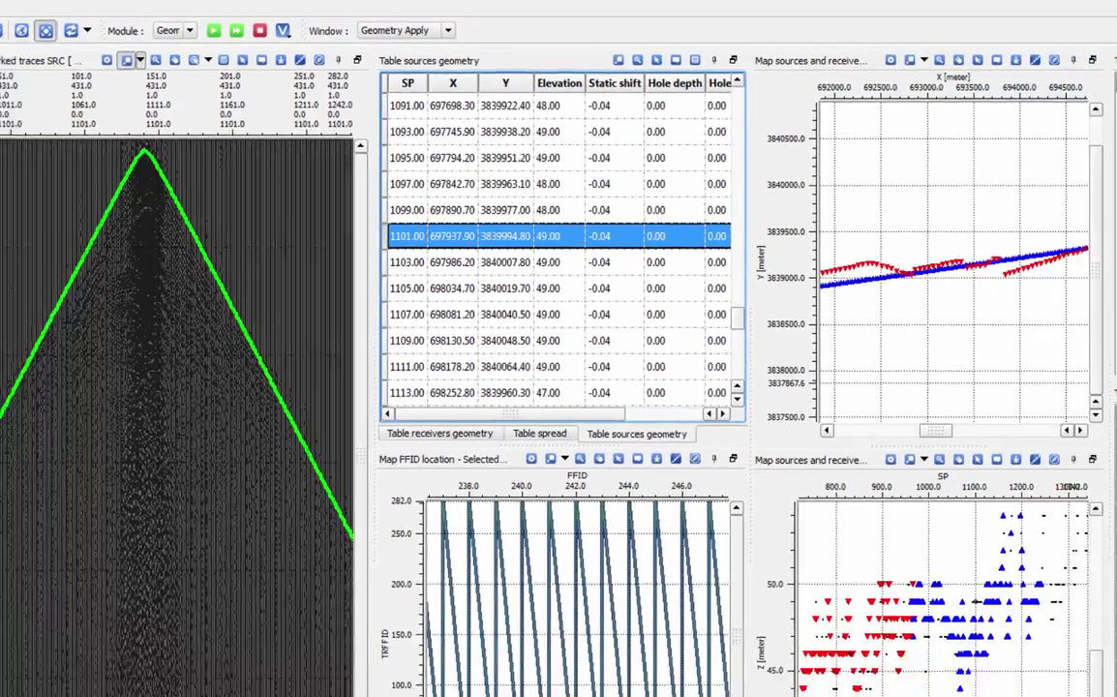
# Step: Revive the shot with SP 1101 from the killed sources table
pyautogui.moveTo(400, 664); pyautogui.dragTo(602, 672)
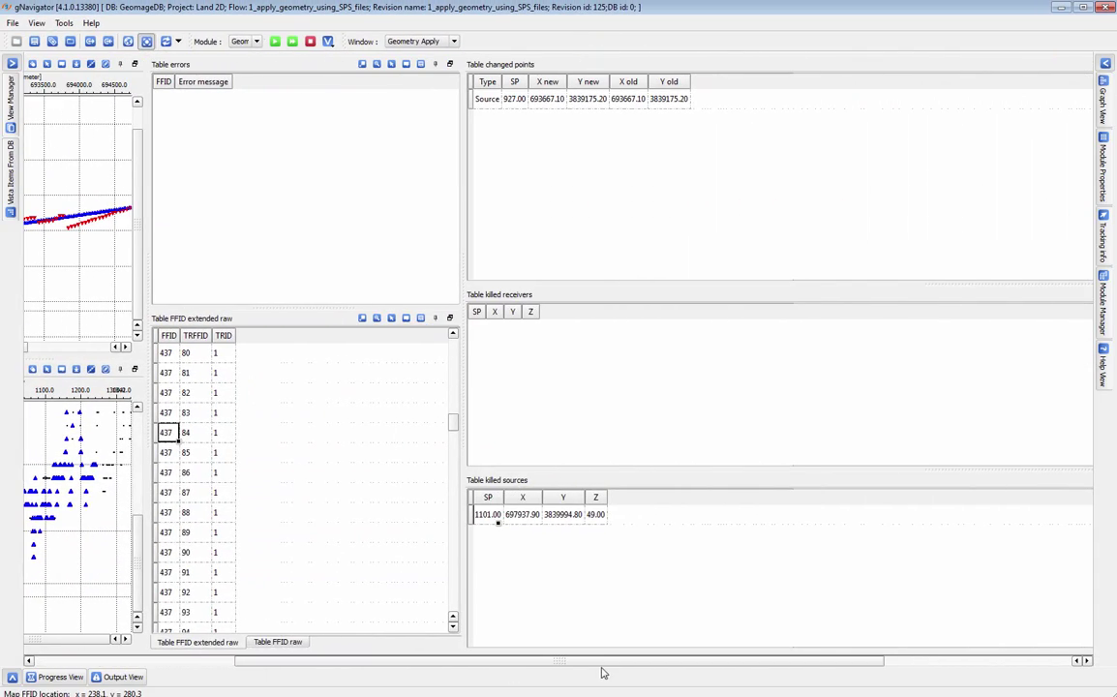
pyautogui.click(488, 516)
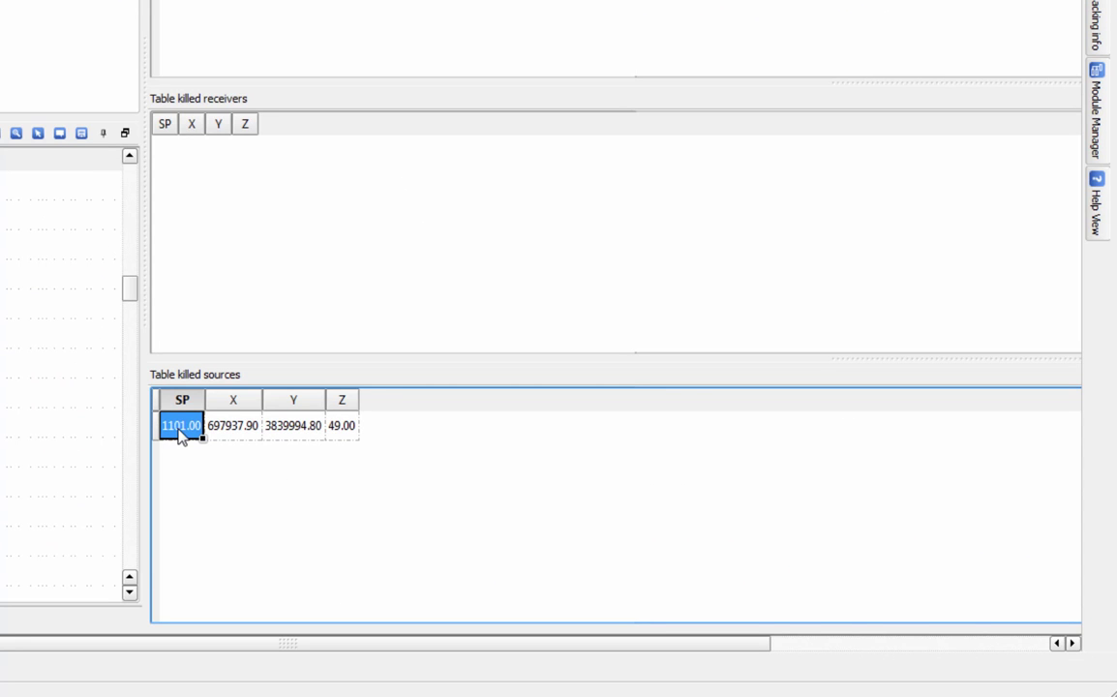
pyautogui.rightClick(180, 434)
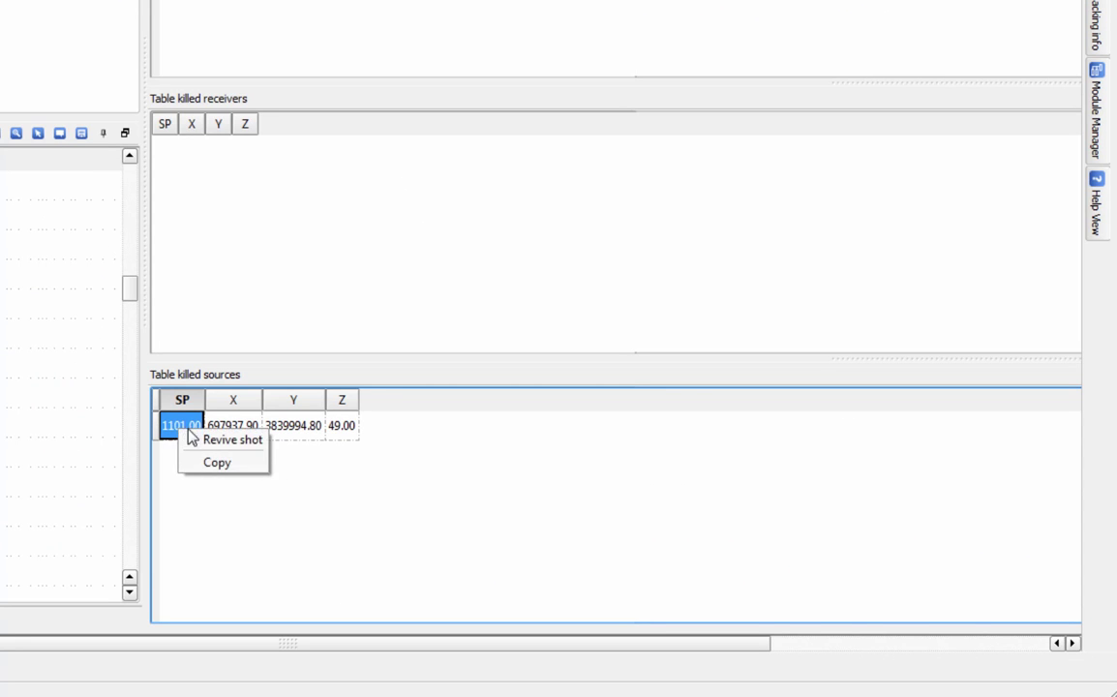
pyautogui.click(221, 442)
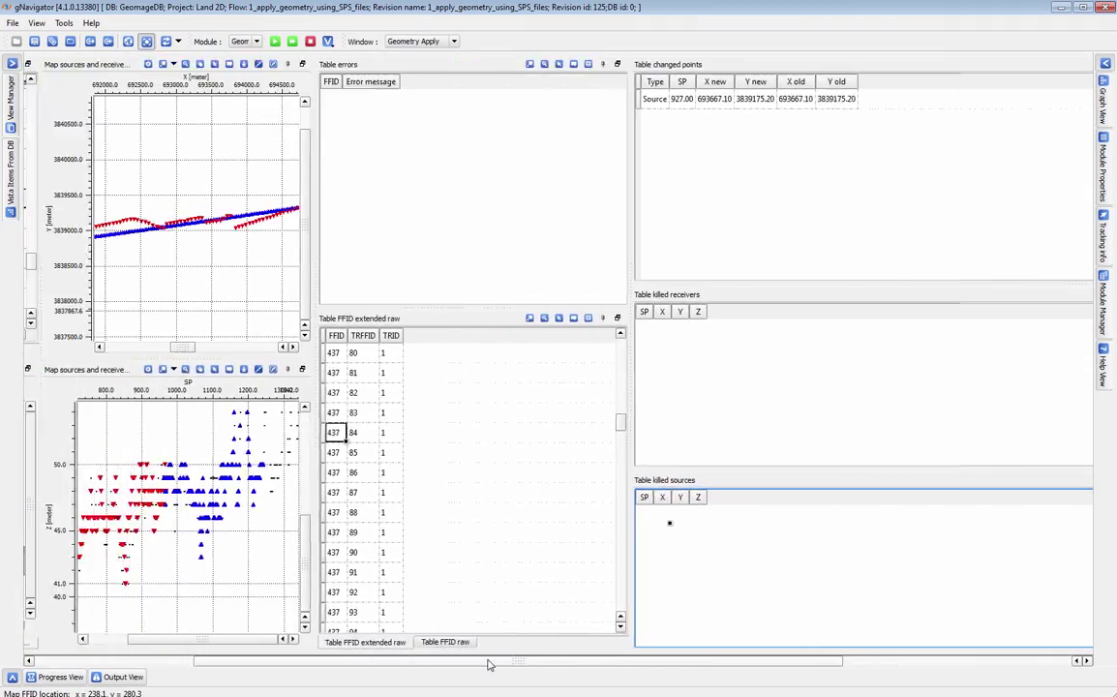
# Step: Activate Dead traces source in the SP 1101 source gather, mark a range of traces as dead and unmark part of it
pyautogui.moveTo(488, 662); pyautogui.dragTo(290, 654)
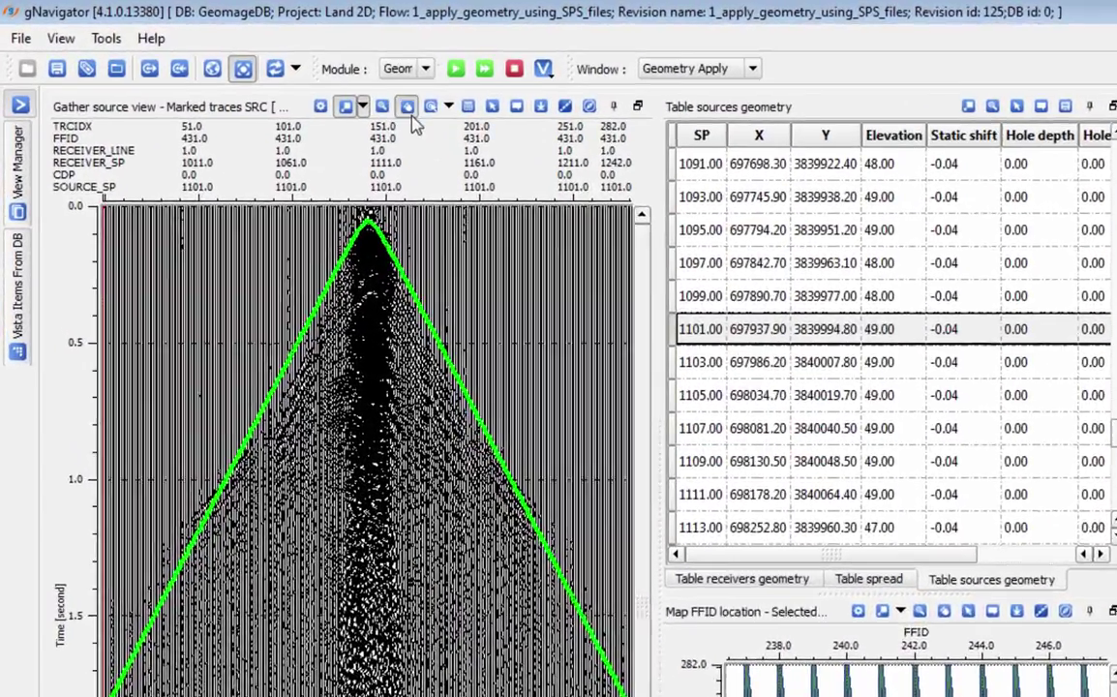
pyautogui.click(218, 64)
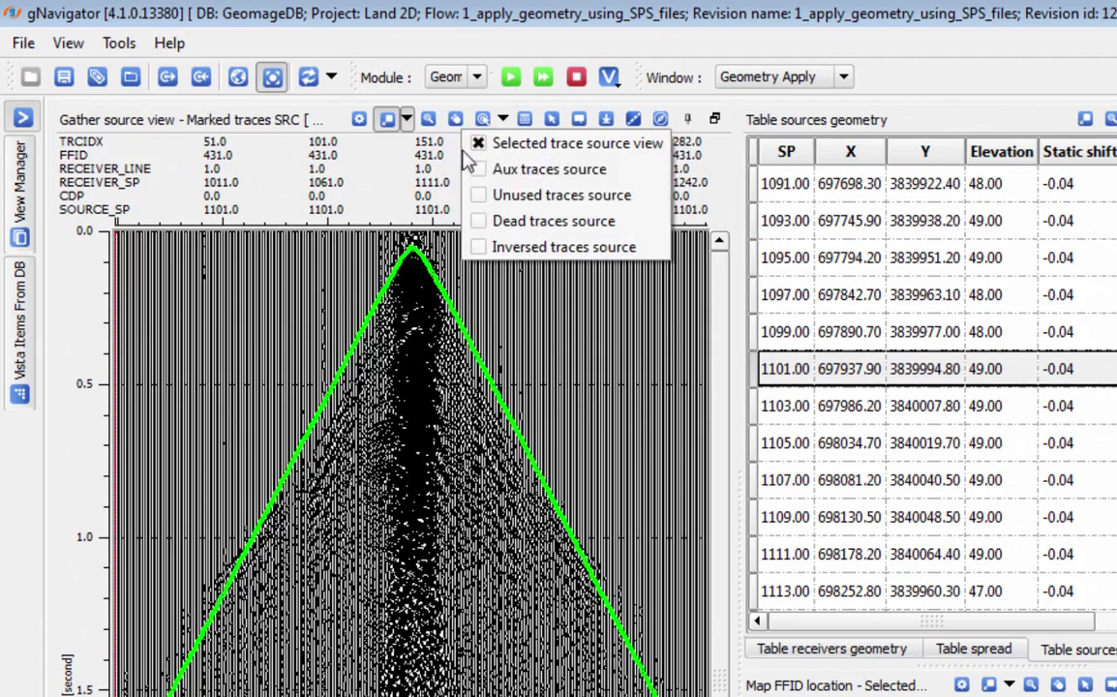
pyautogui.click(479, 223)
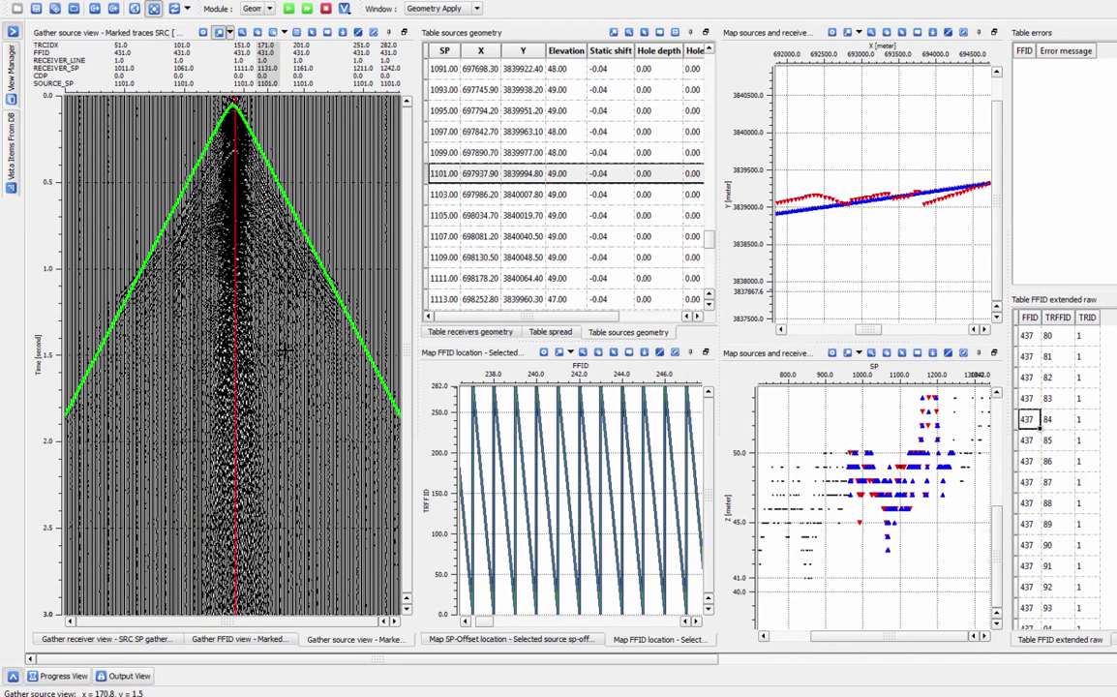
pyautogui.click(346, 353)
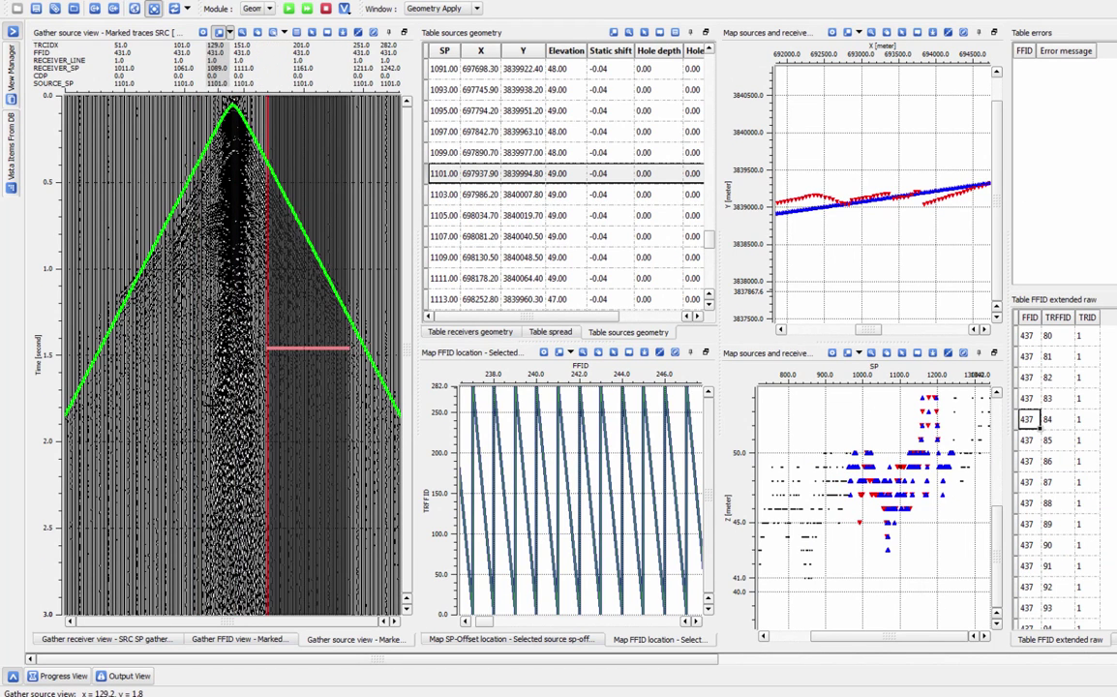
pyautogui.moveTo(129, 369)
pyautogui.mouseDown()
pyautogui.moveTo(247, 371)
pyautogui.moveTo(305, 391)
pyautogui.mouseUp()
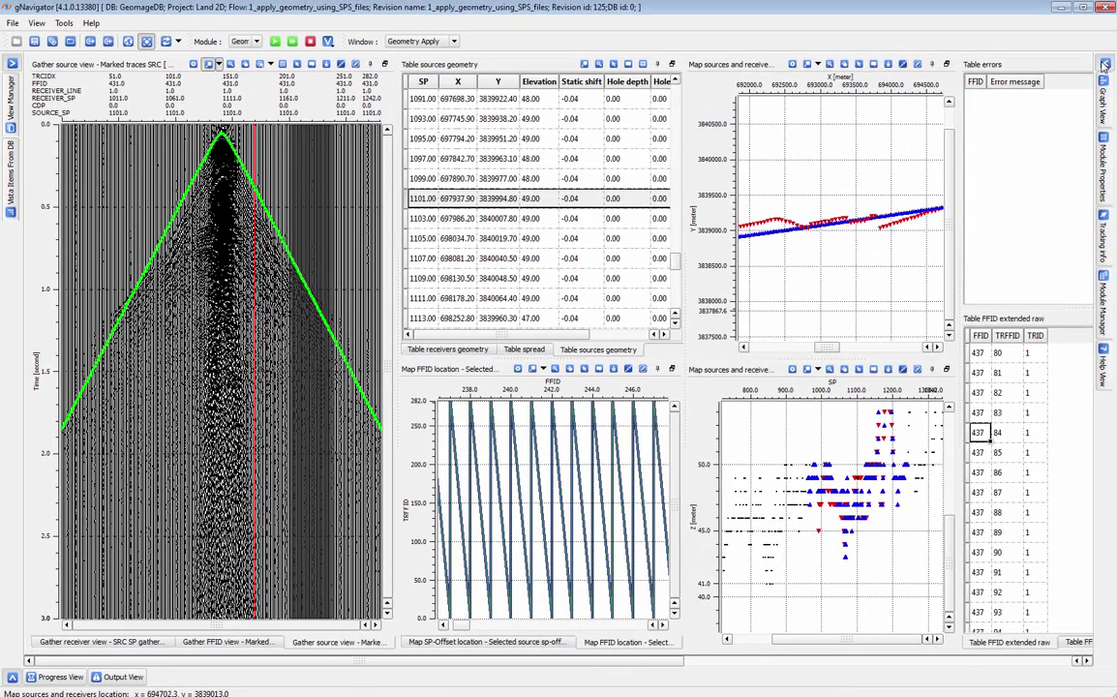
# Step: Clear all current picking in the Geometry application module and change the active control item of the source gather view
pyautogui.click(1103, 64)
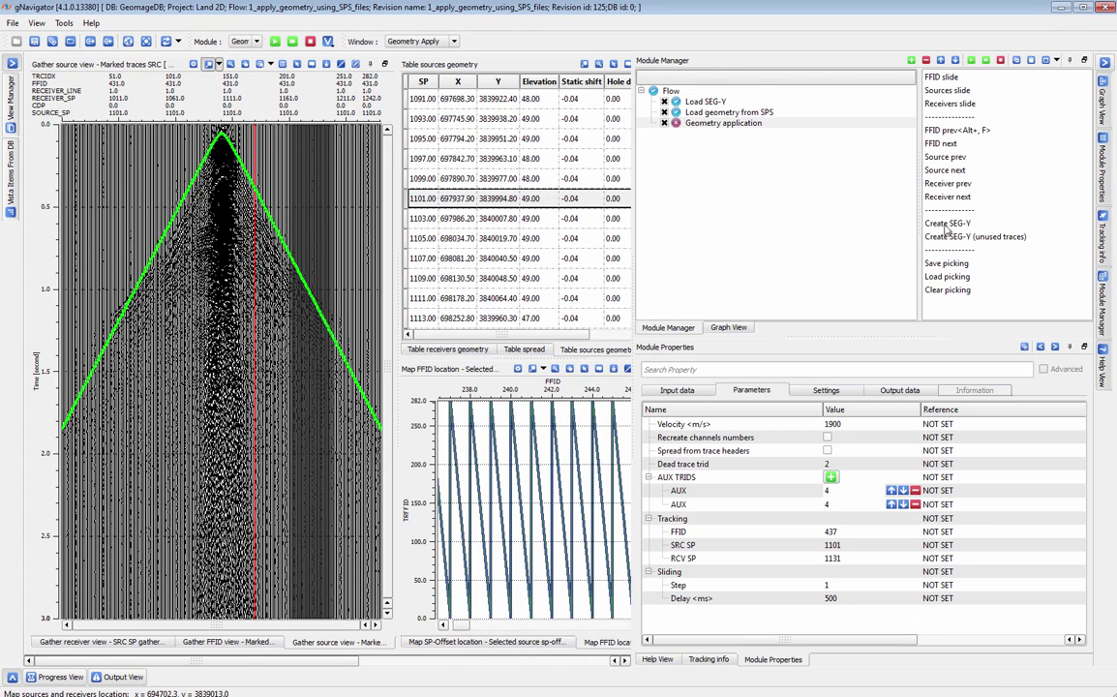
pyautogui.click(938, 290)
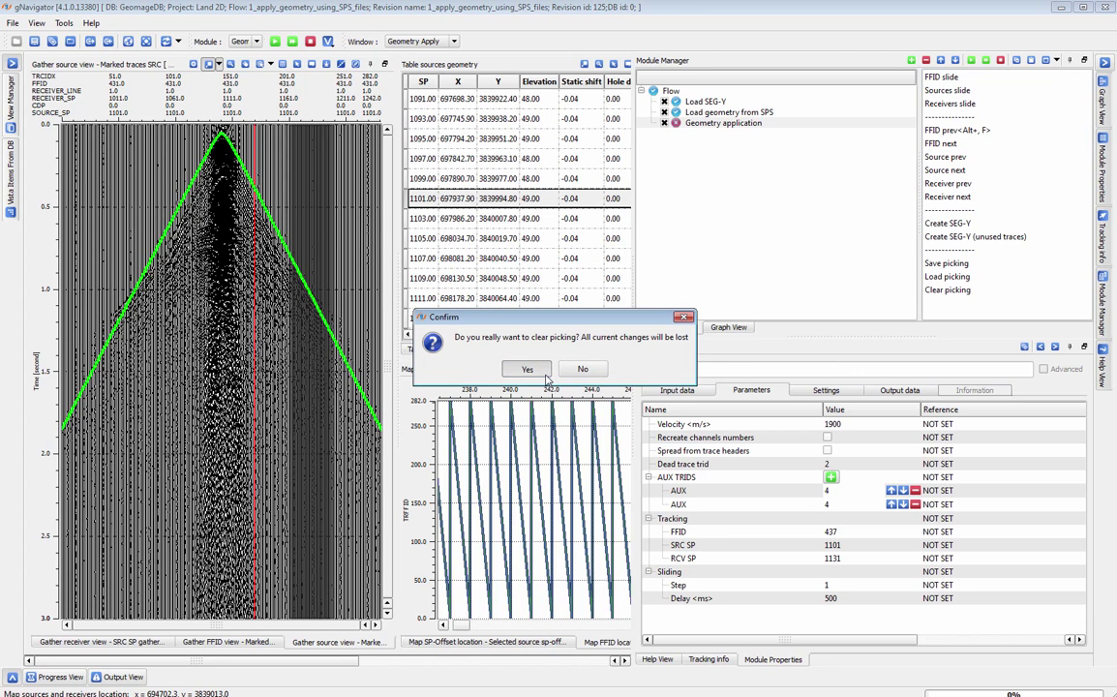
pyautogui.click(524, 369)
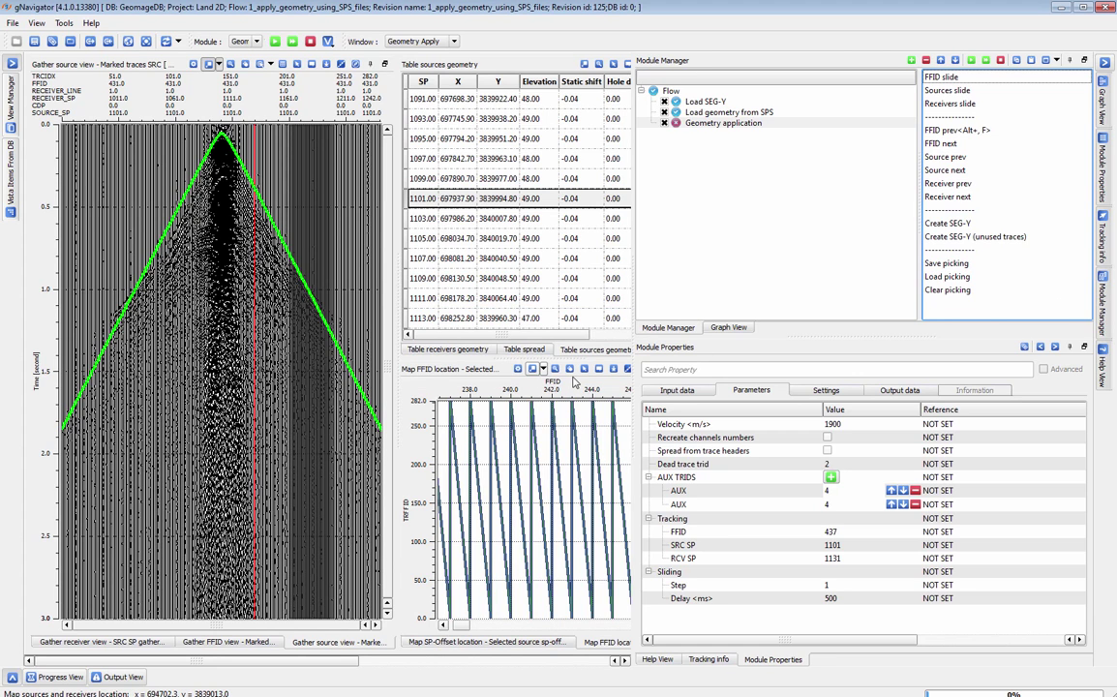
pyautogui.click(219, 64)
pyautogui.click(257, 112)
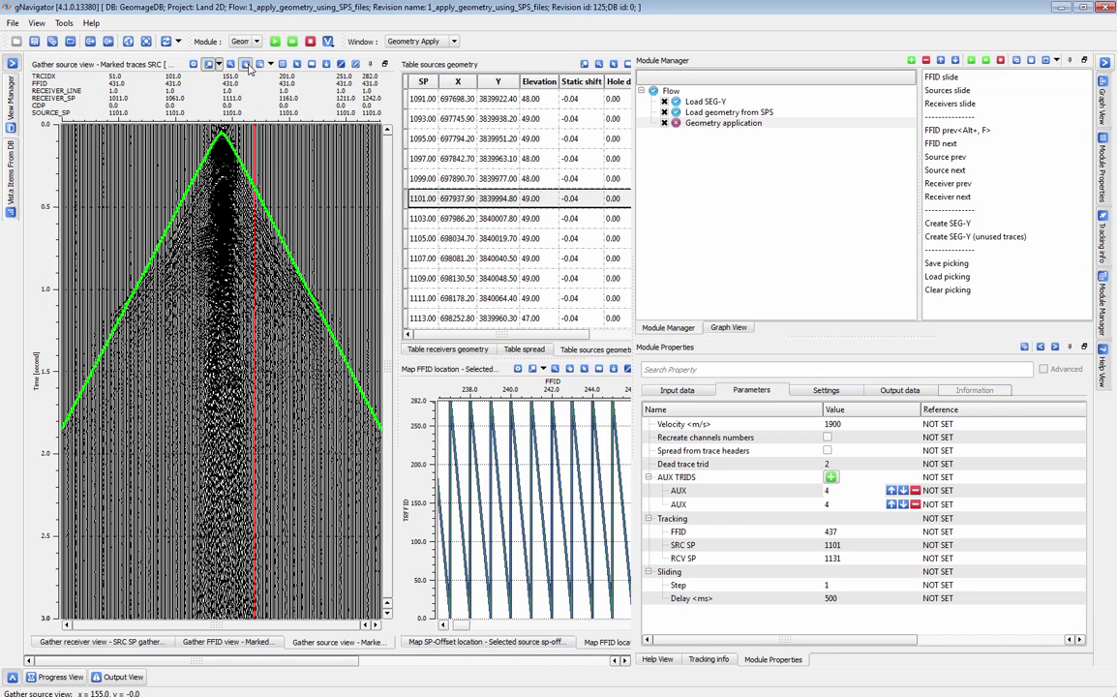
# Step: Mark a trace range on each side of the SP 1101 source gather's apex with two different control items and clear all picking
pyautogui.click(218, 64)
pyautogui.click(259, 128)
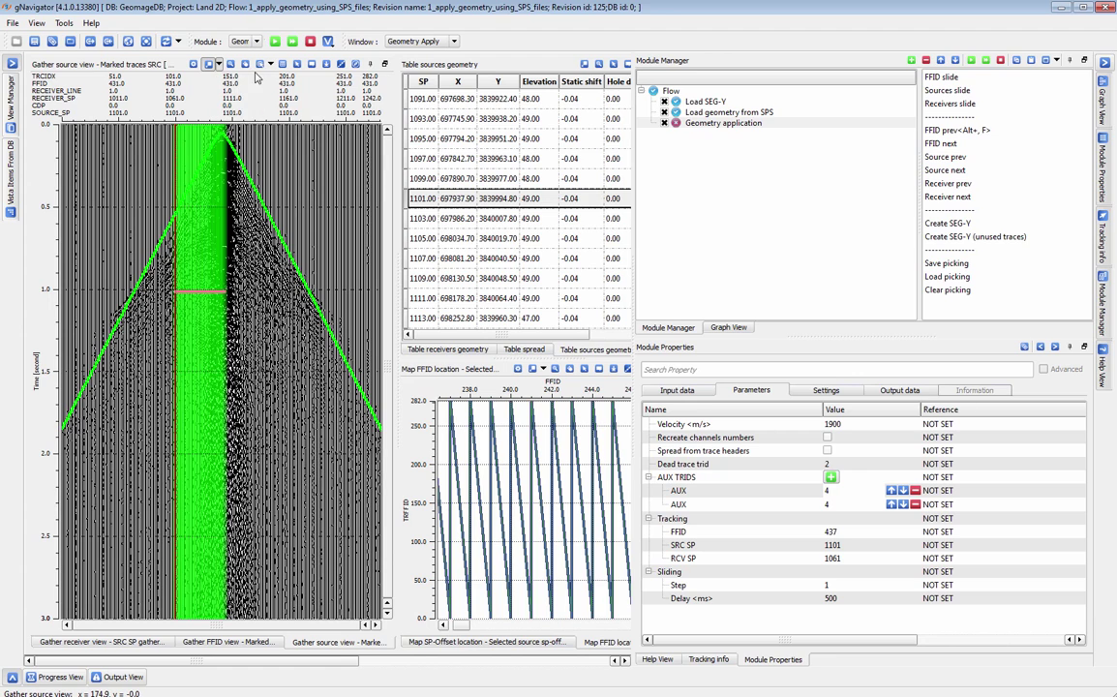
pyautogui.click(218, 64)
pyautogui.click(256, 130)
pyautogui.click(246, 64)
pyautogui.click(253, 101)
pyautogui.moveTo(252, 344); pyautogui.dragTo(314, 348)
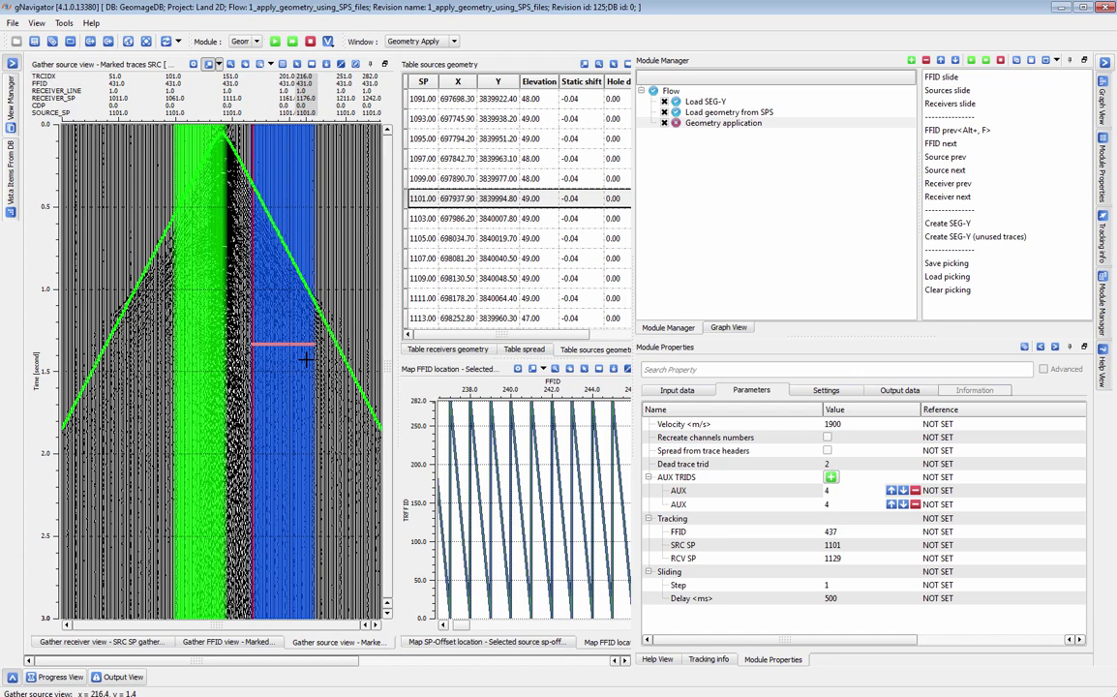
pyautogui.click(948, 291)
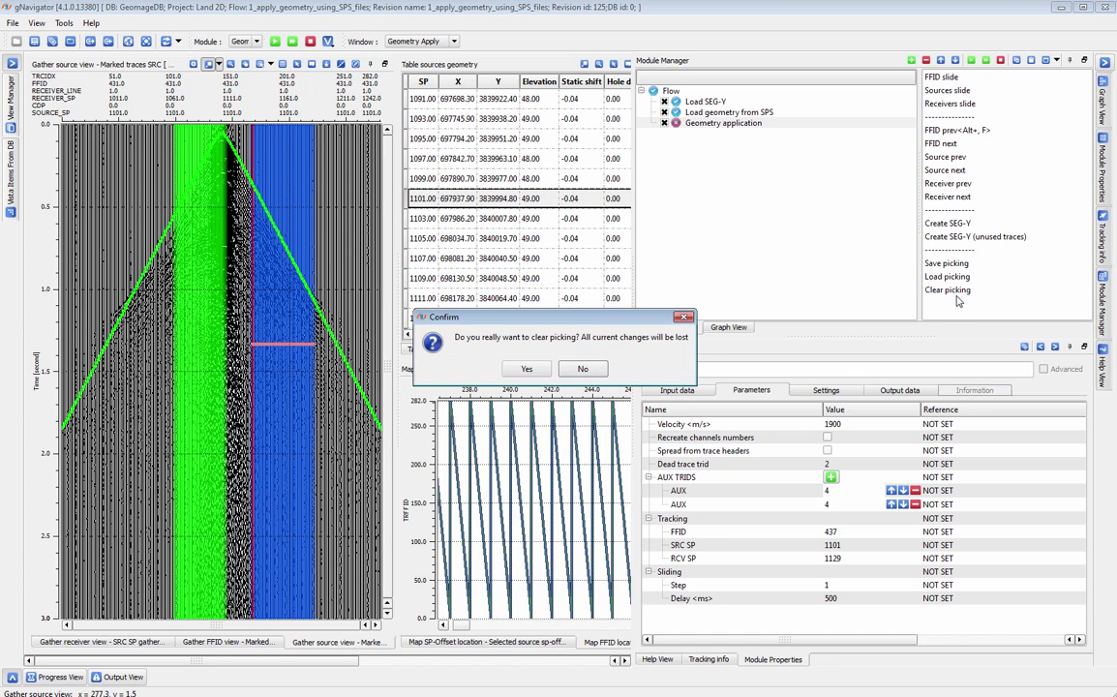
pyautogui.click(530, 371)
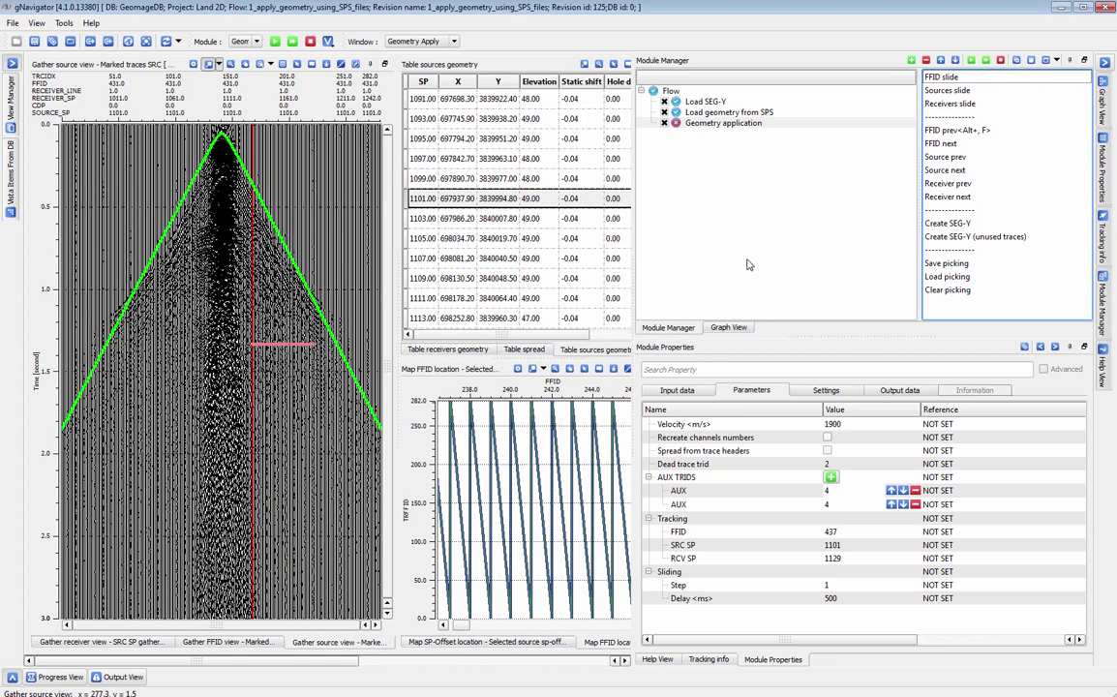
# Step: Add a Save seismic module after the Geometry application module in the flow
pyautogui.click(726, 124)
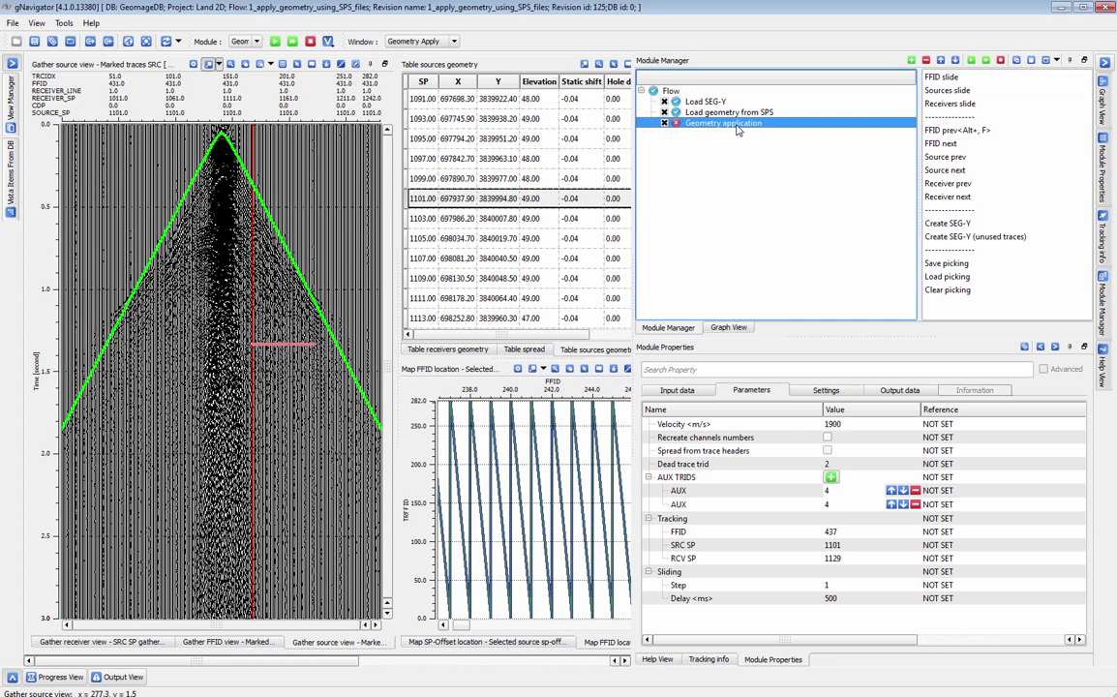
pyautogui.doubleClick(738, 127)
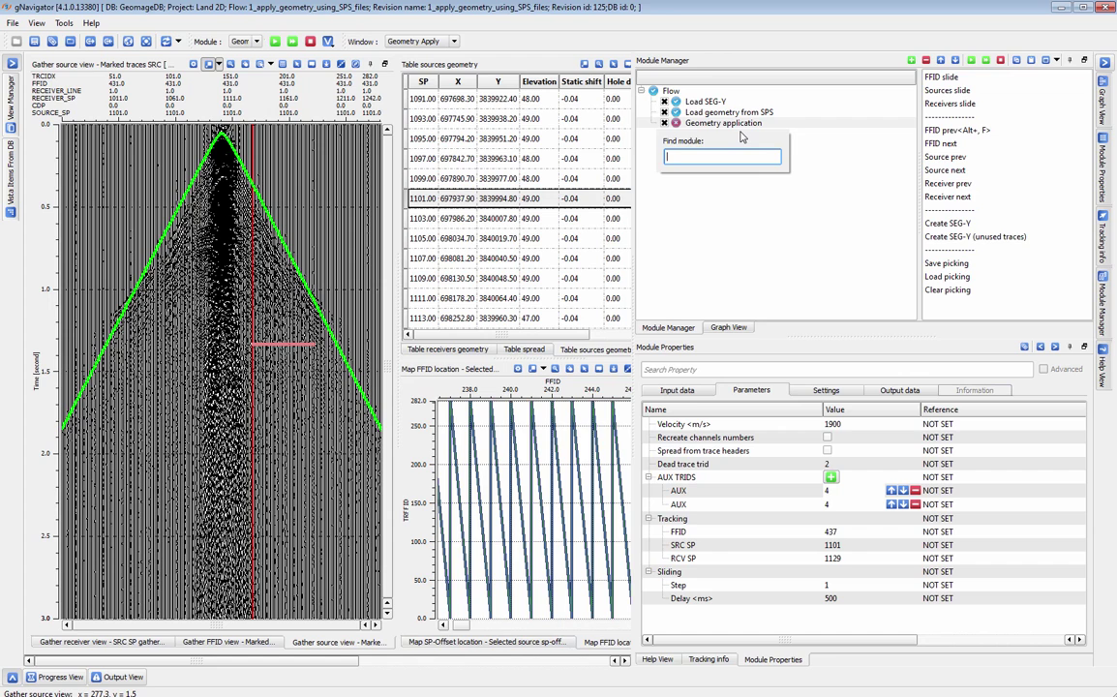
pyautogui.write('binn')
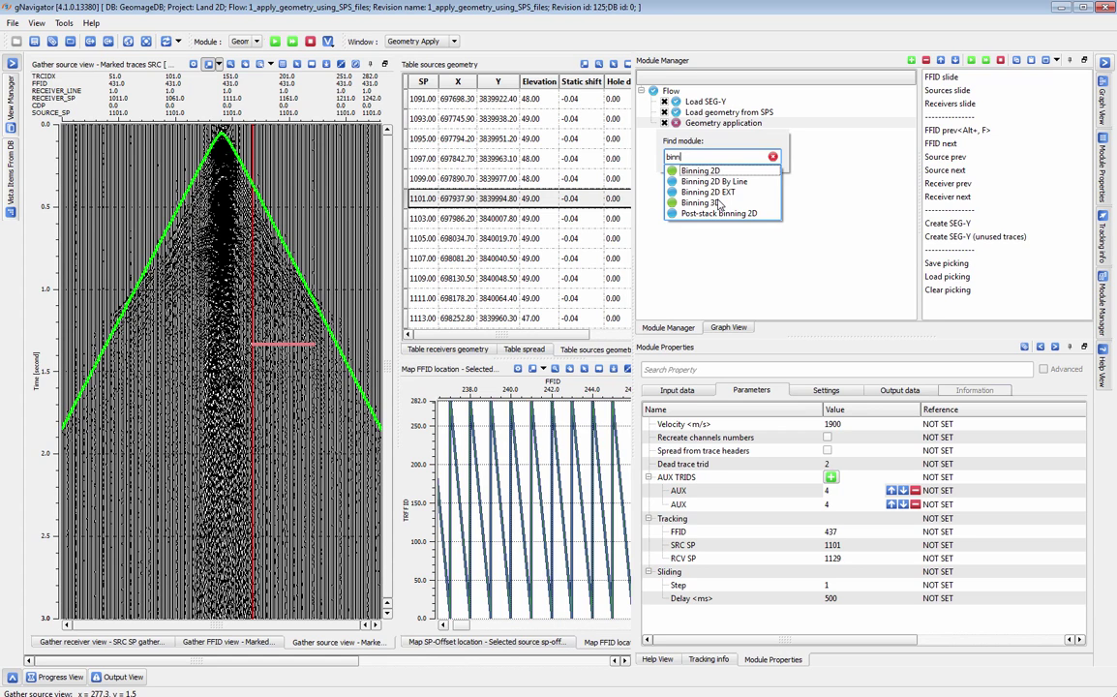
pyautogui.press('BackSpace')
pyautogui.press('BackSpace')
pyautogui.press('BackSpace')
pyautogui.press('BackSpace')
pyautogui.write('save')
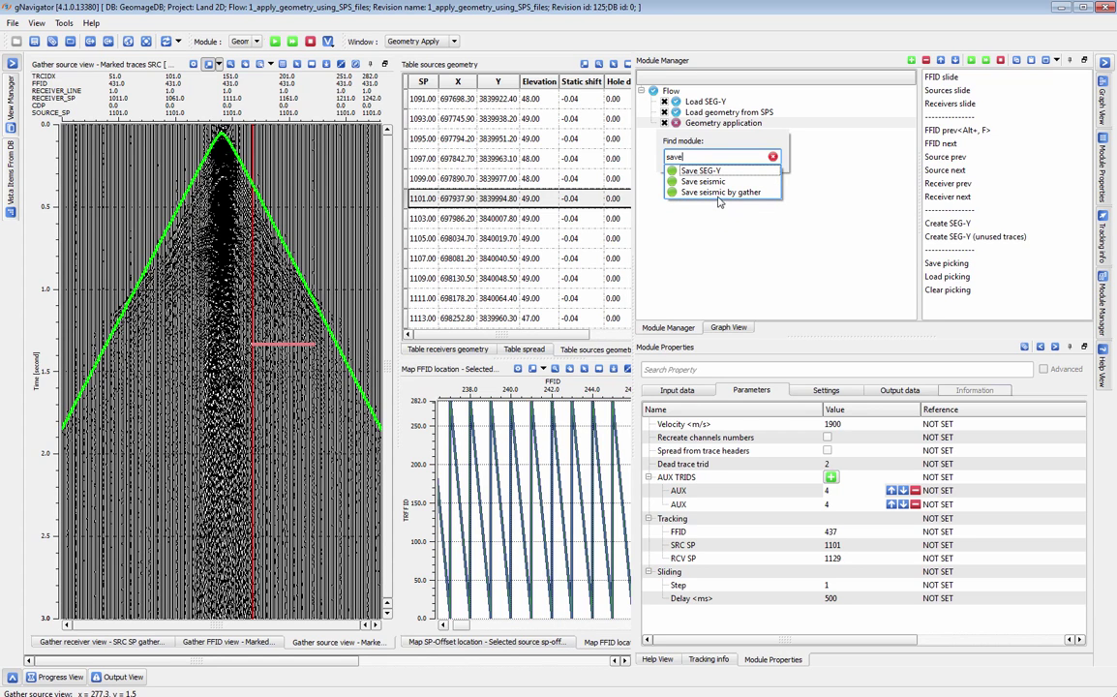
pyautogui.click(721, 183)
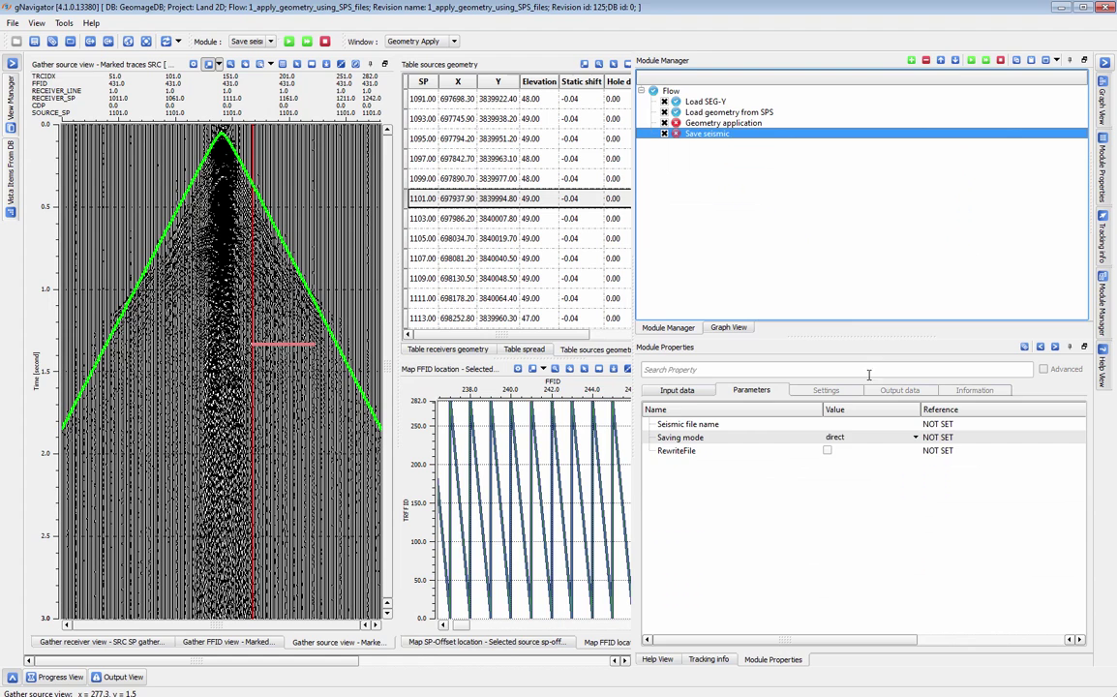
# Step: Reference the Save seismic module's Input SEG-Y data handle to the Output SEG-Y data handle of Load SEG-Y
pyautogui.click(677, 391)
pyautogui.click(650, 424)
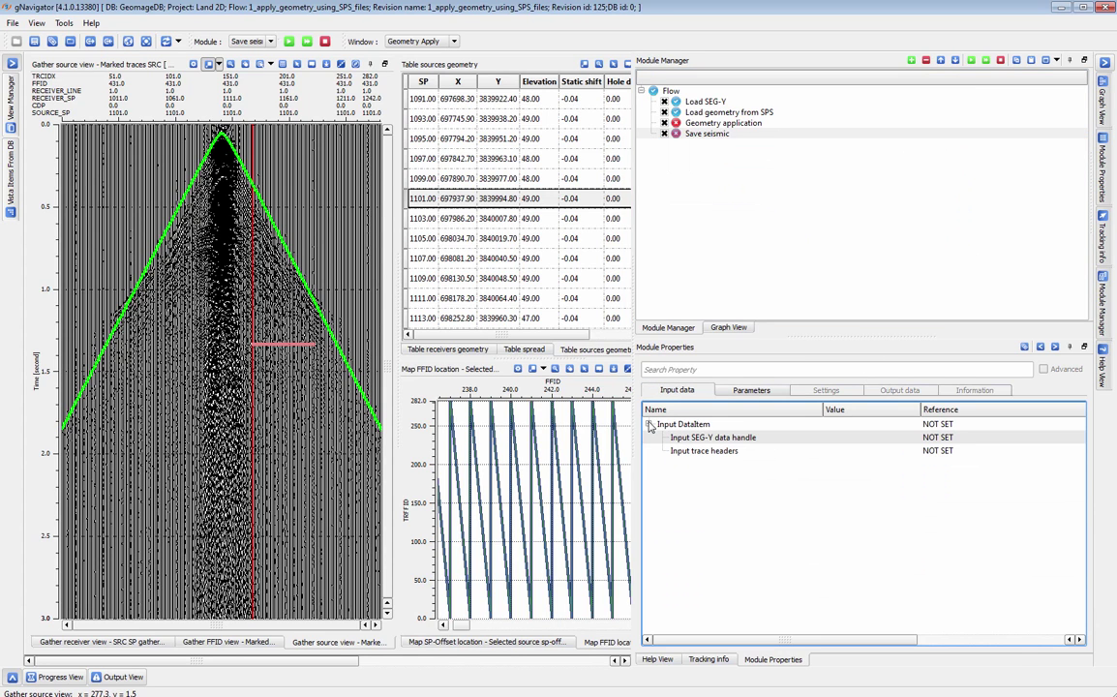
pyautogui.doubleClick(740, 438)
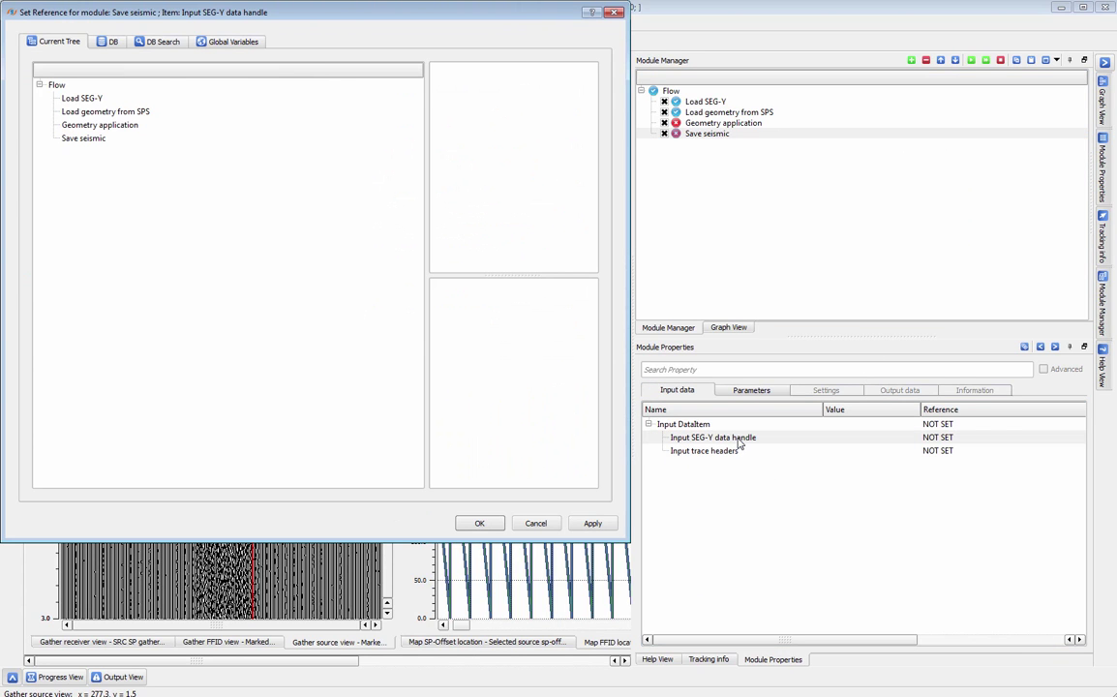
pyautogui.click(82, 100)
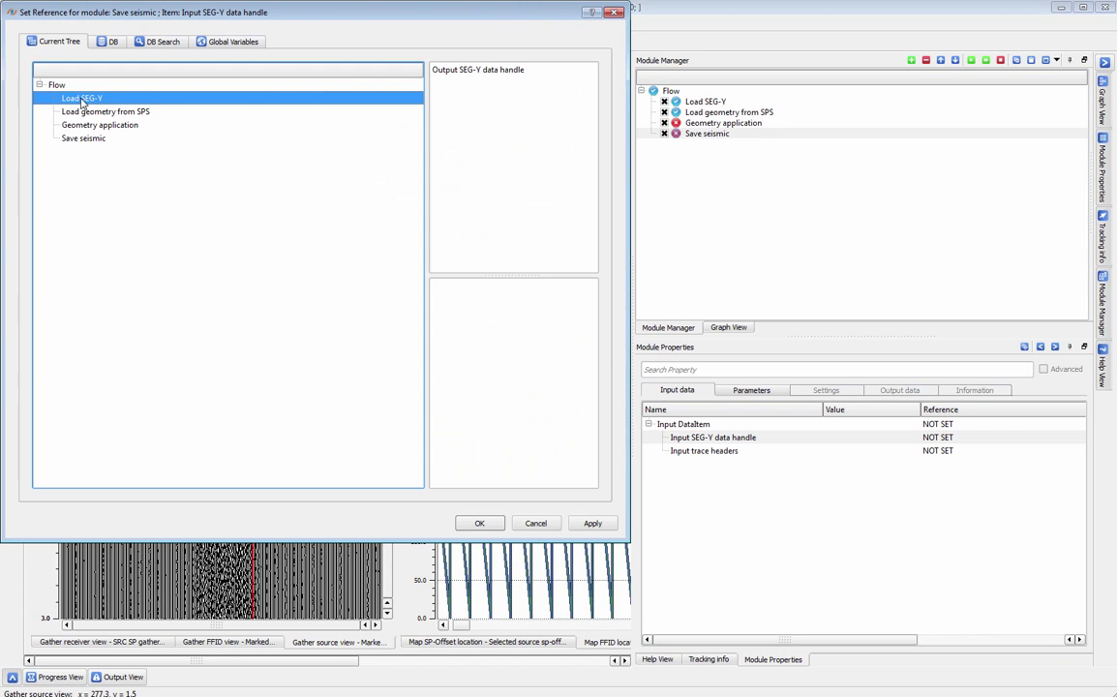
pyautogui.click(484, 71)
pyautogui.click(481, 523)
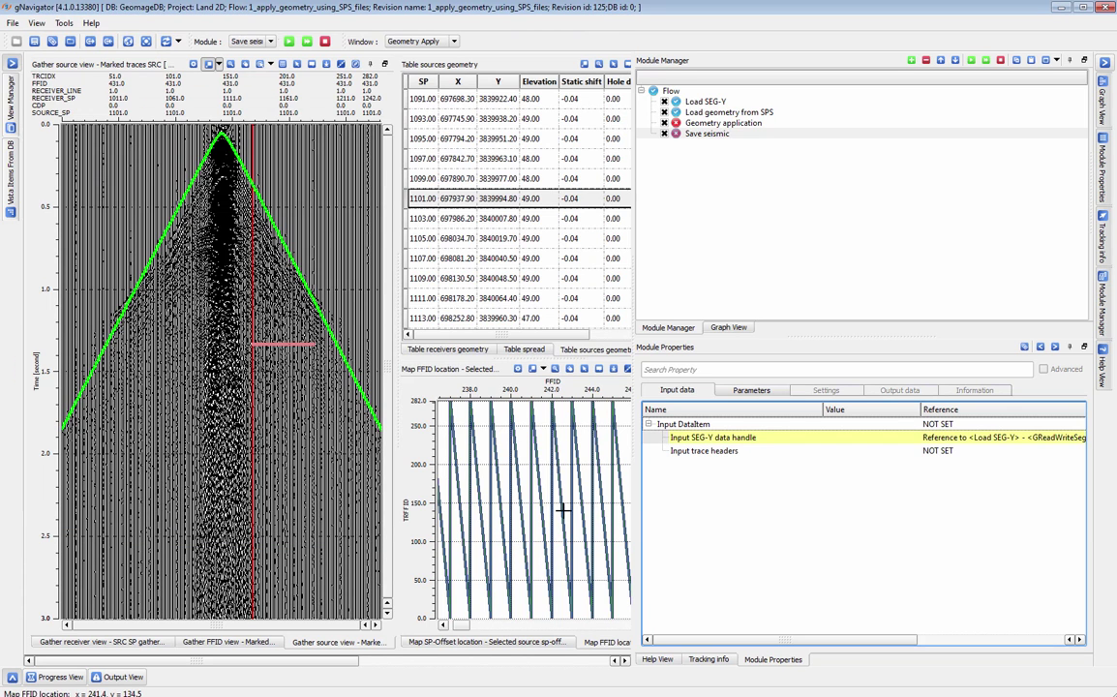
# Step: Reference the Save seismic module's Input trace headers to Trace headers - updated of Geometry application
pyautogui.doubleClick(715, 452)
pyautogui.click(97, 125)
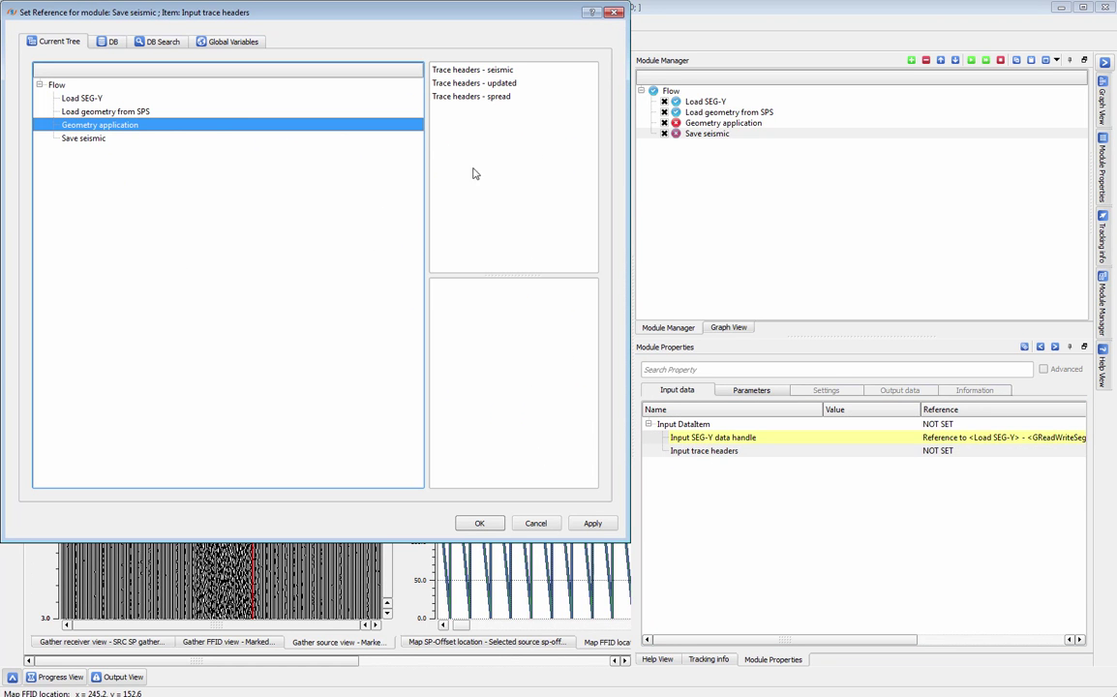
pyautogui.click(461, 83)
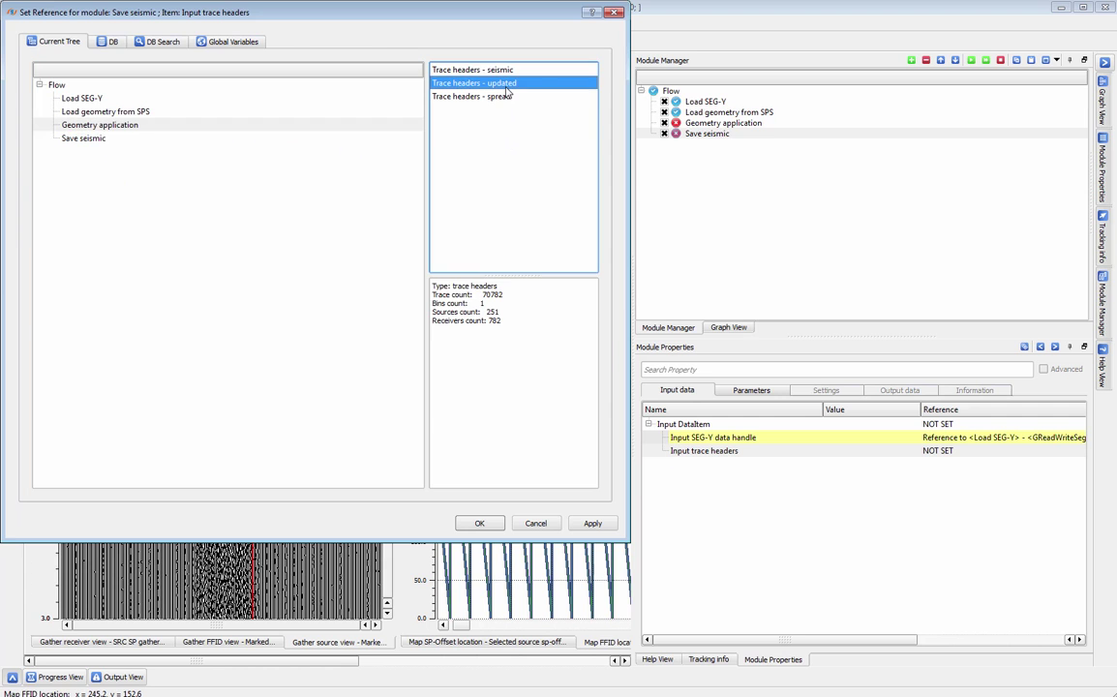
pyautogui.click(481, 524)
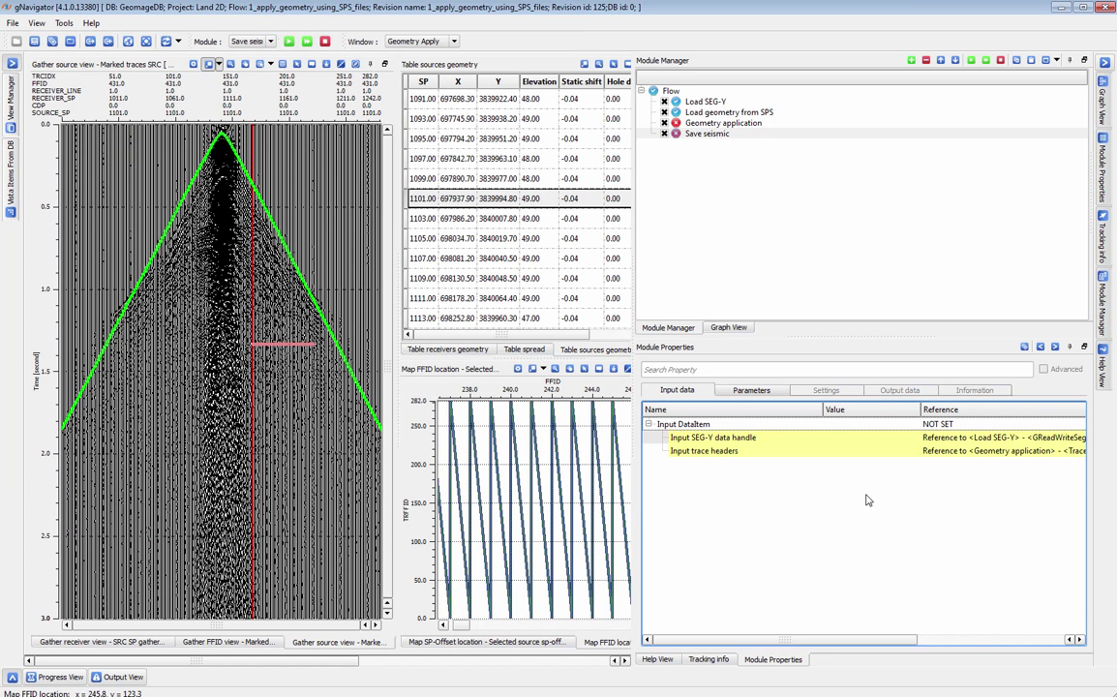
# Step: Select the Geometry application module in the flow and widen its list of actions
pyautogui.click(751, 127)
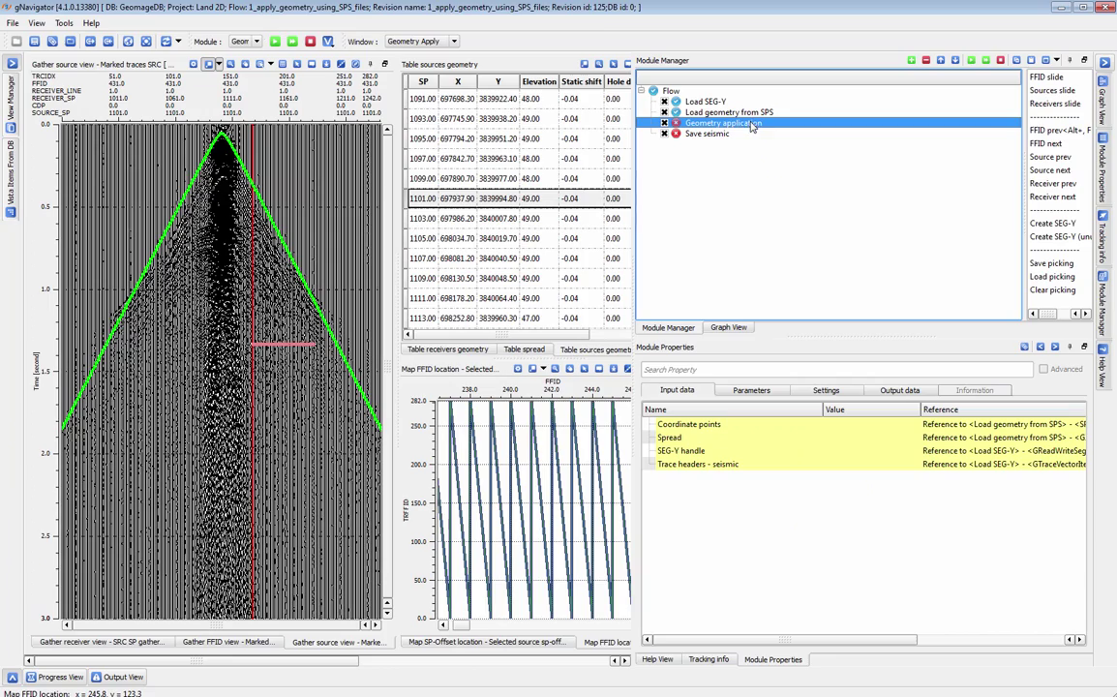
pyautogui.moveTo(925, 147); pyautogui.dragTo(823, 179)
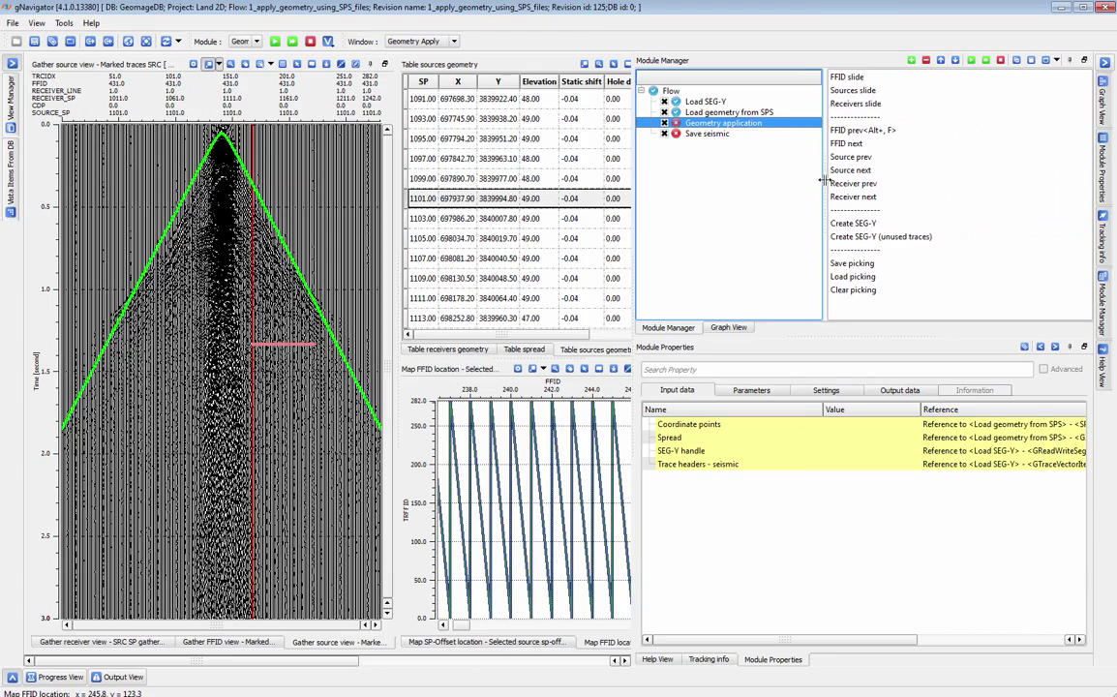